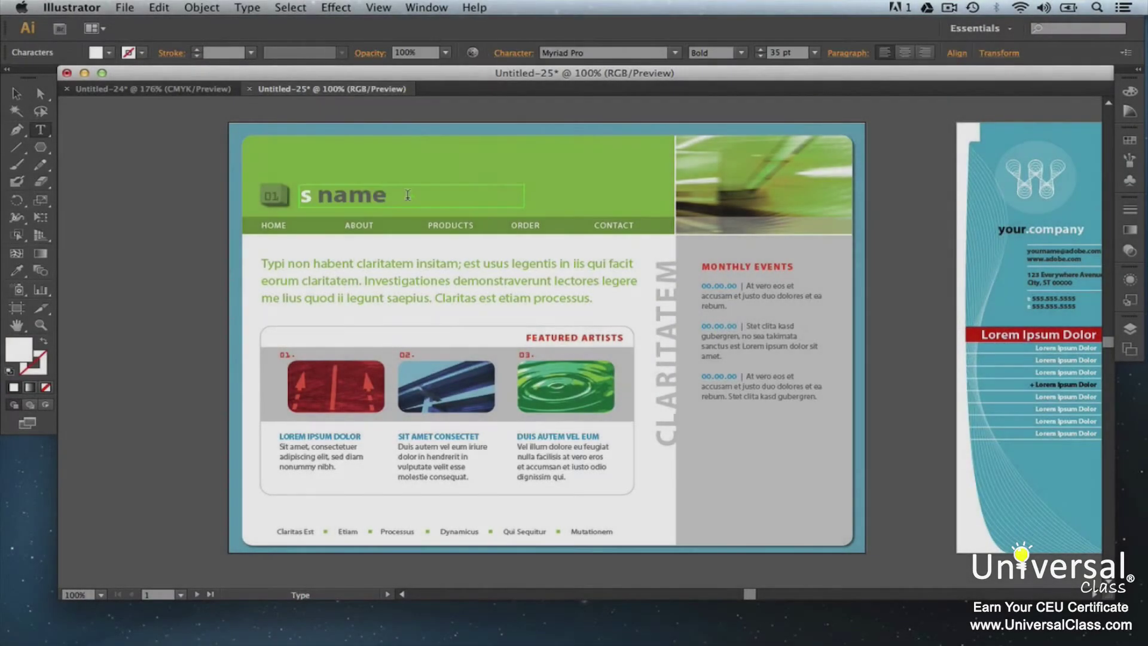
Step: Retype the header title from 'company name' to 'smithco', then select the blue background rectangle
type("mith")
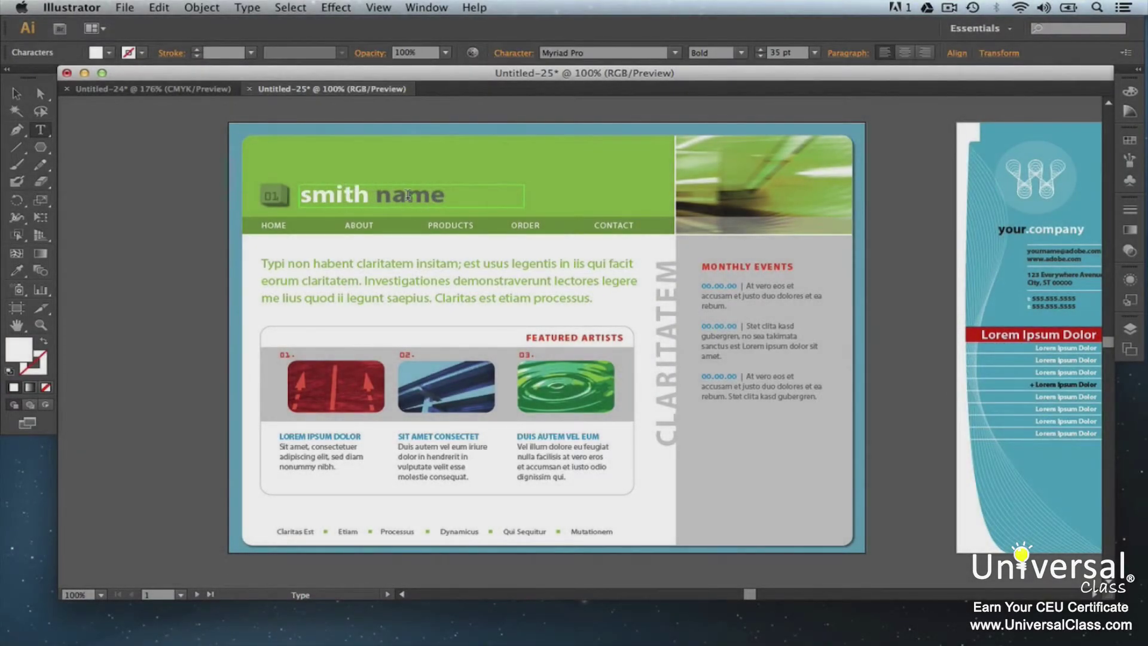
double_click(399, 199)
type("co")
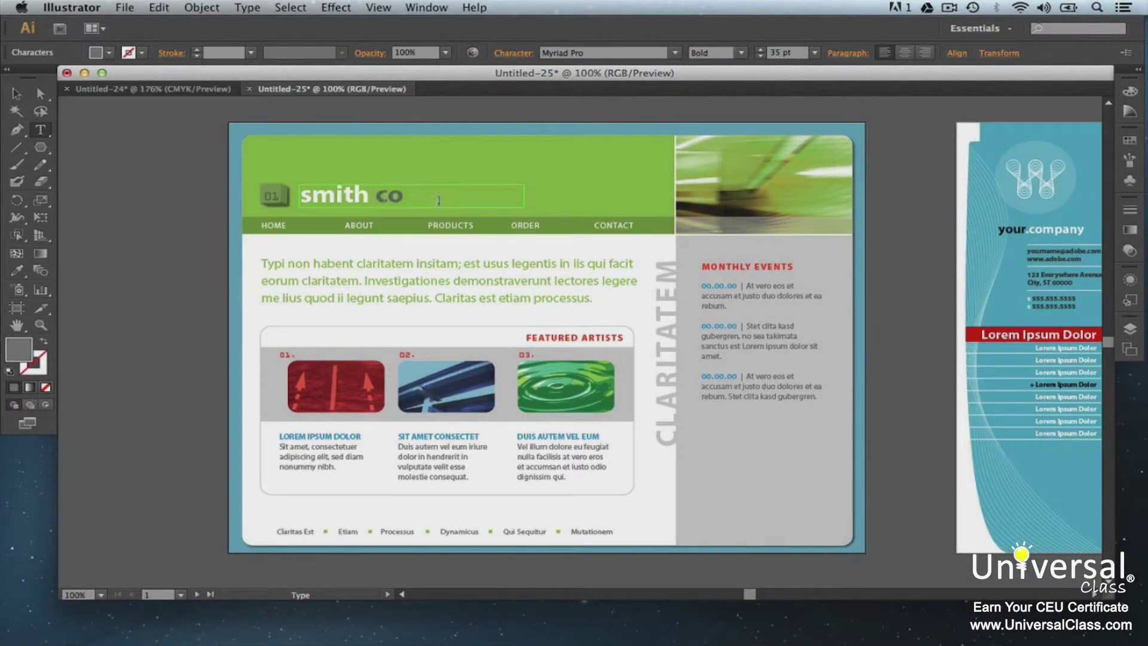
key("Escape")
left_click(229, 138)
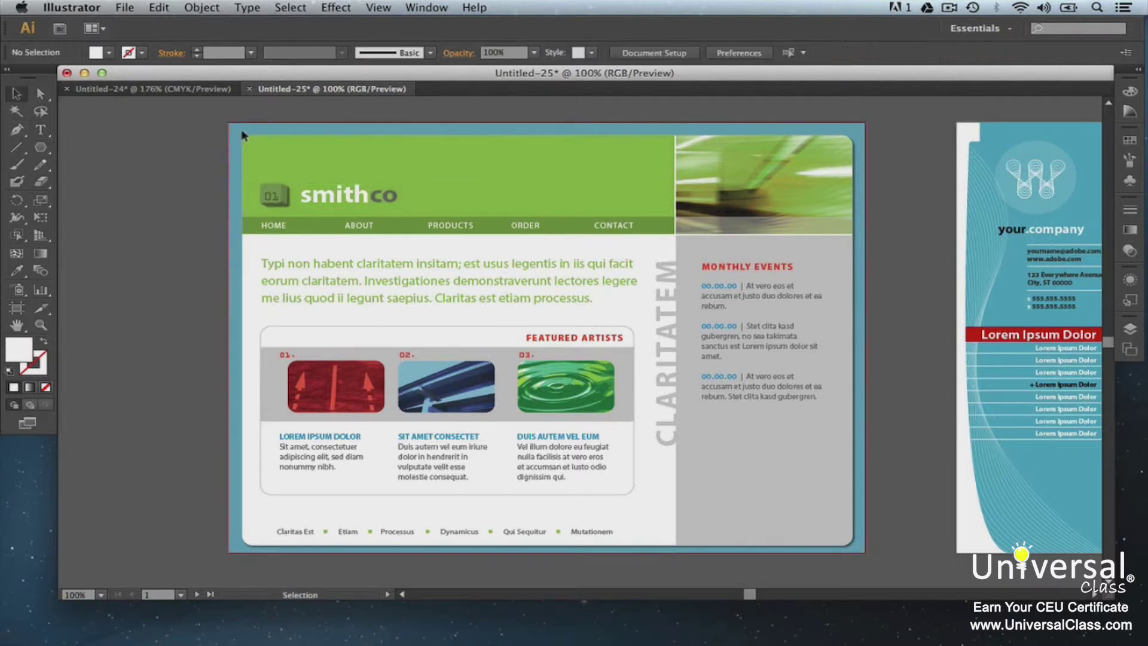
left_click(244, 132)
Step: Fill the page background rectangle with dark grey 4b4c4c
double_click(20, 354)
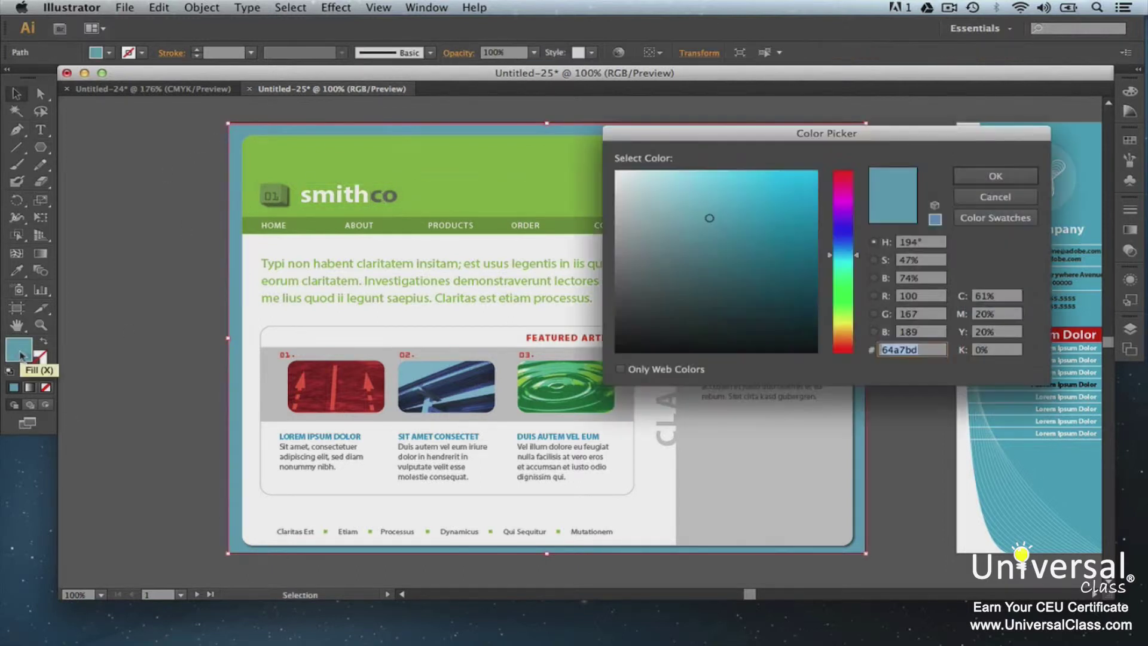
left_click(619, 298)
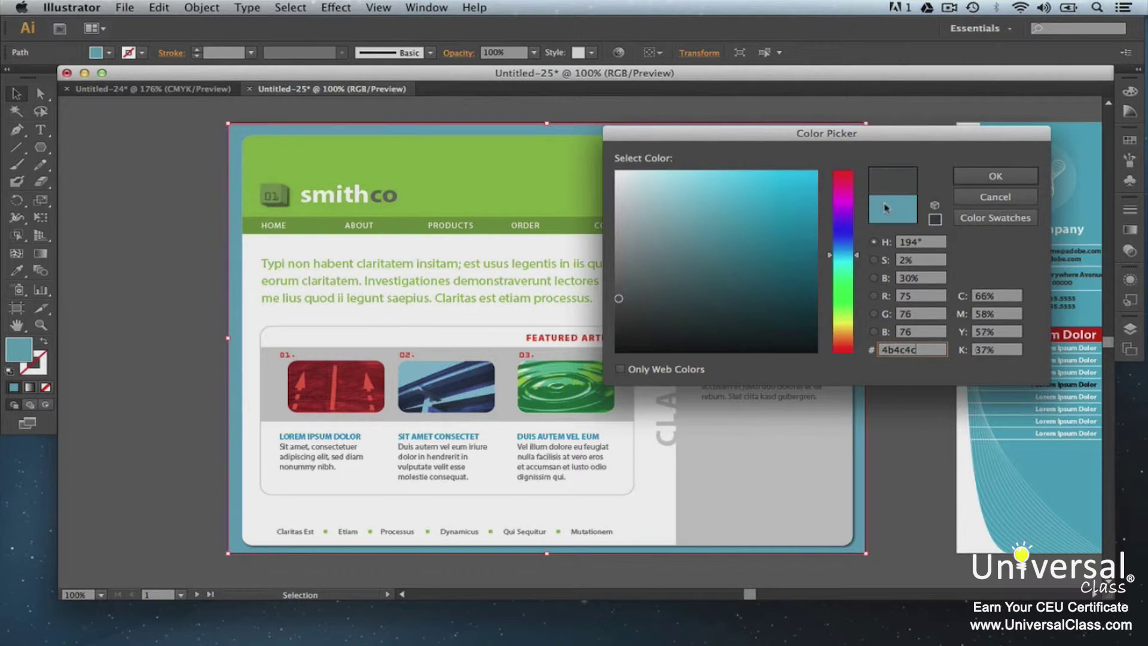
left_click(986, 176)
Step: Nudge the circled S logo to the right
left_click(157, 199)
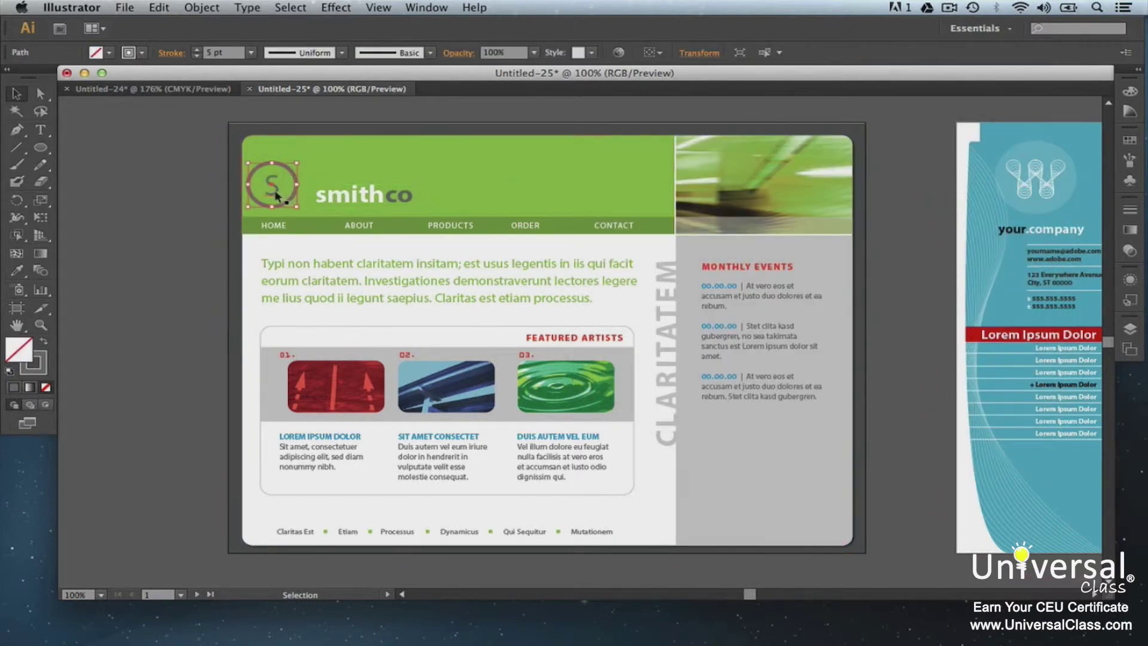
left_click(275, 195, "shift")
key("Right")
key("Right")
key("Right")
key("Right")
key("Right")
key("Right")
key("Right")
key("Right")
key("Right")
key("Right")
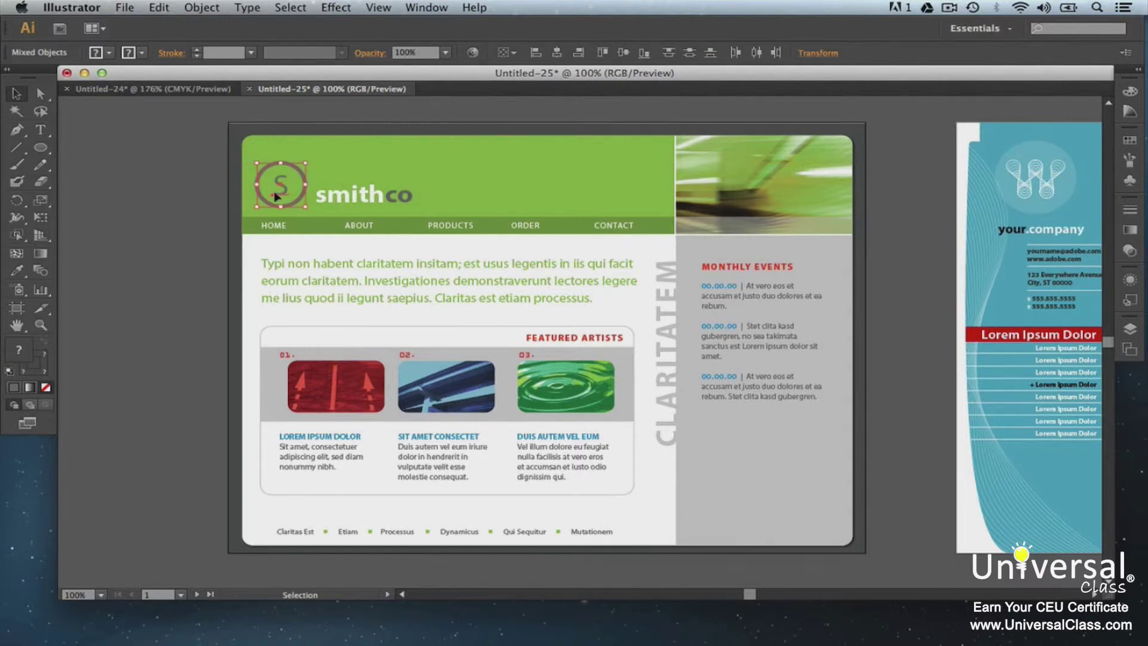
Step: Replace the green intro paragraph with the text 'Smithco'
triple_click(612, 298)
key("Delete")
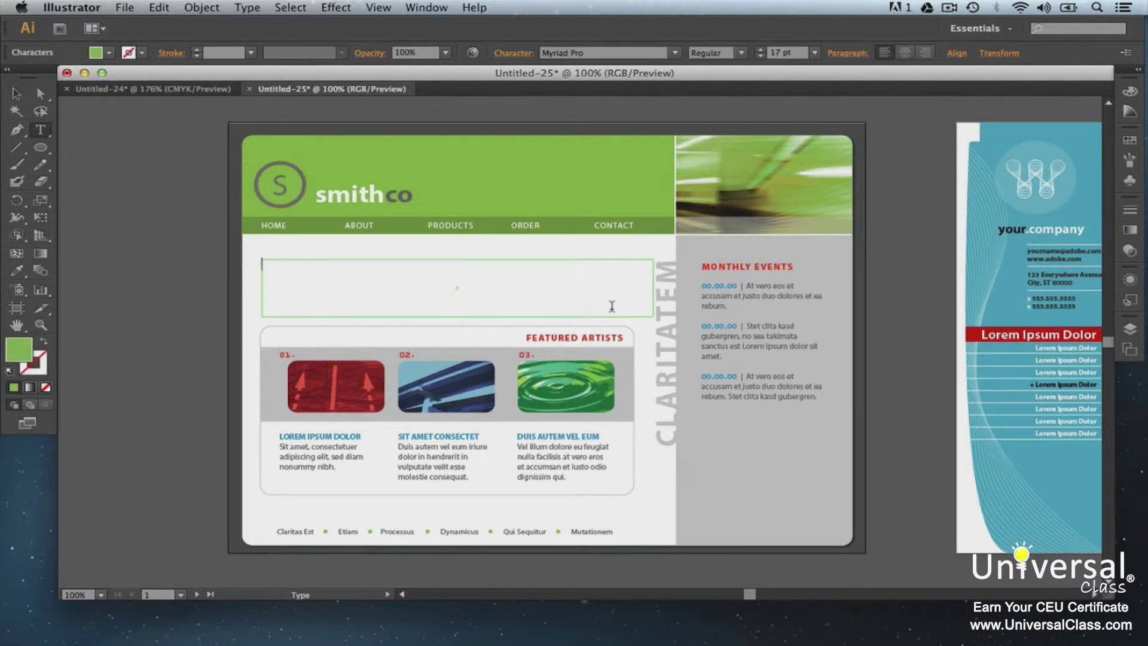
type("Smithco")
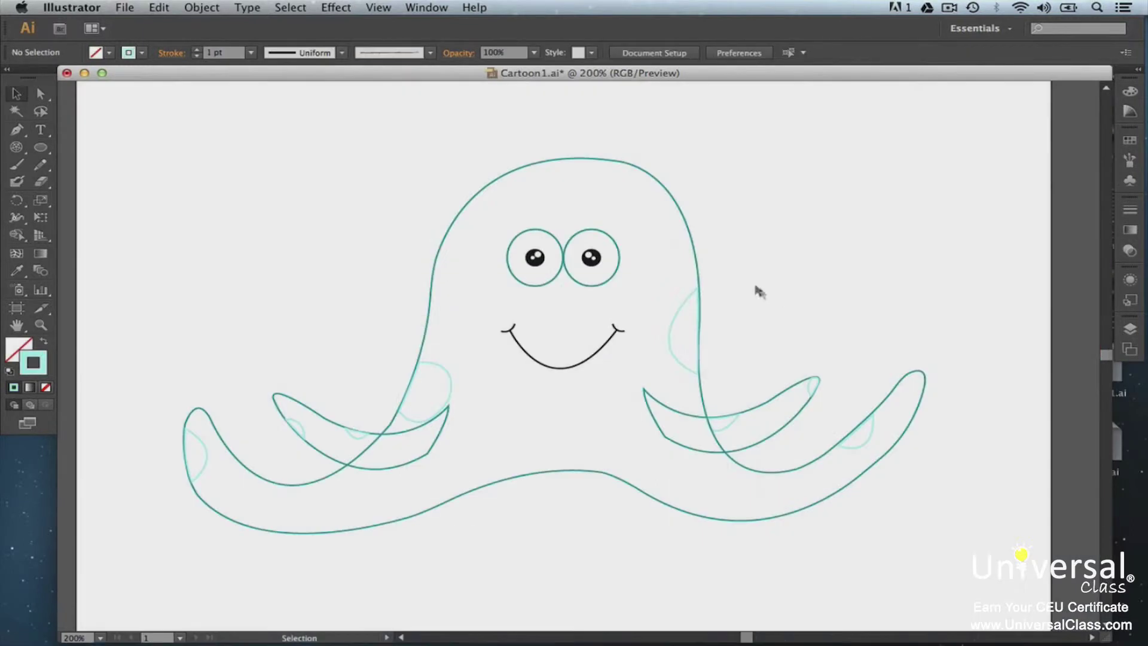
Step: Redraw the curve along the top of the octopus head with the Pen tool
key("p")
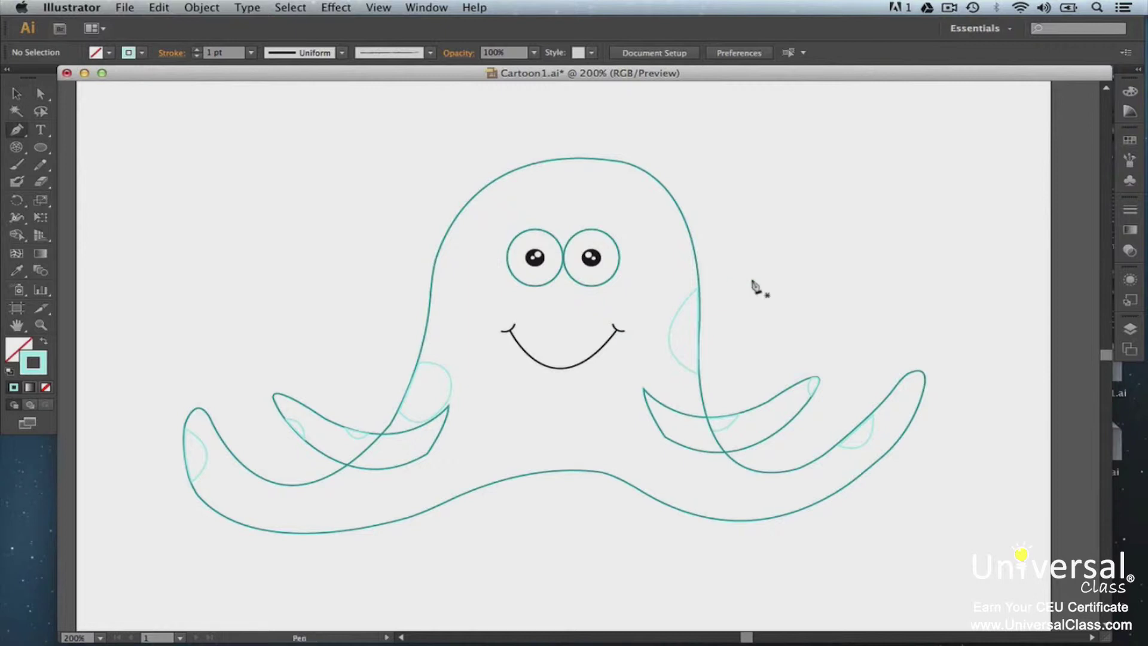
left_click(485, 186)
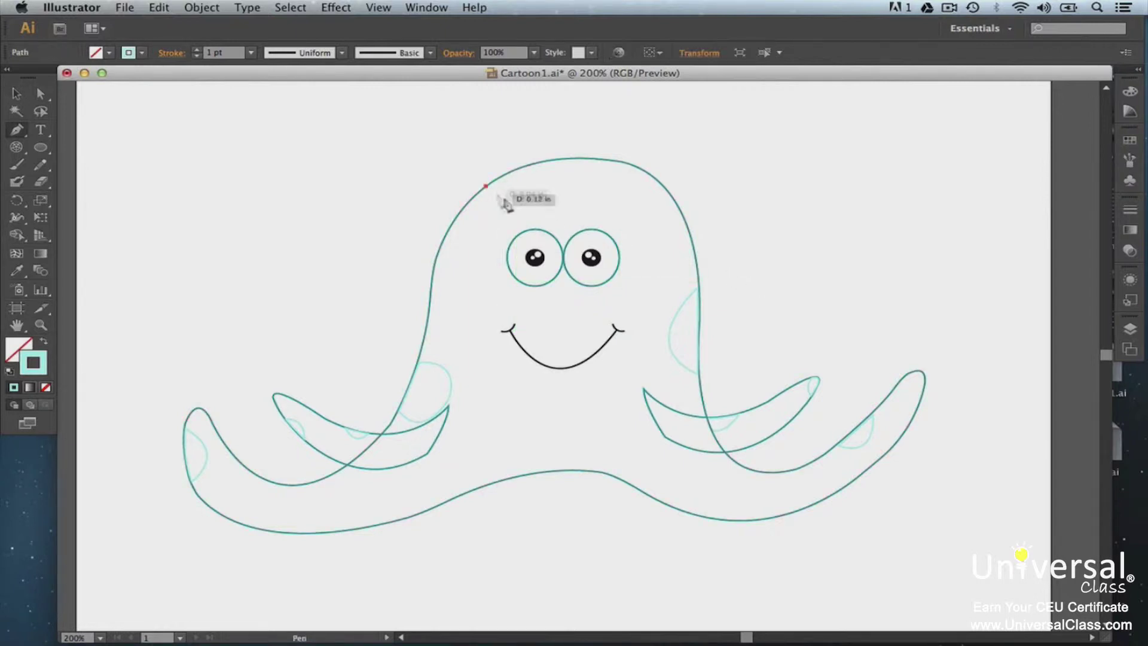
left_click_drag(555, 162, 574, 114)
left_click(554, 162)
left_click_drag(556, 169, 513, 191)
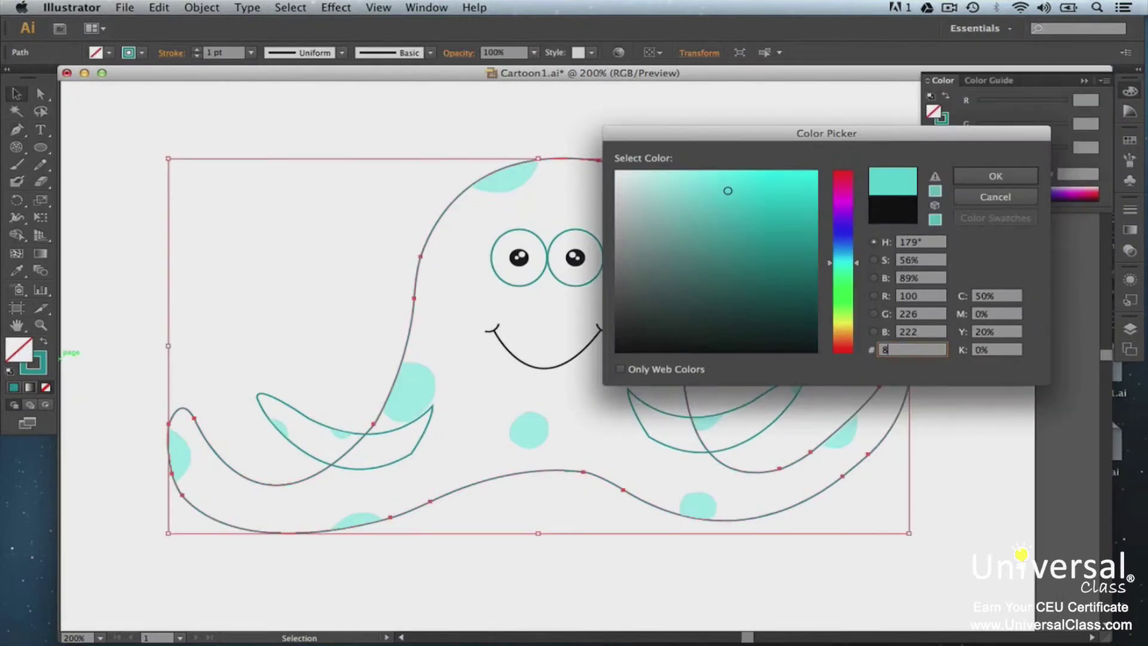
Step: Fill the octopus body with teal 84e5ef
type("4e5ef")
key("Return")
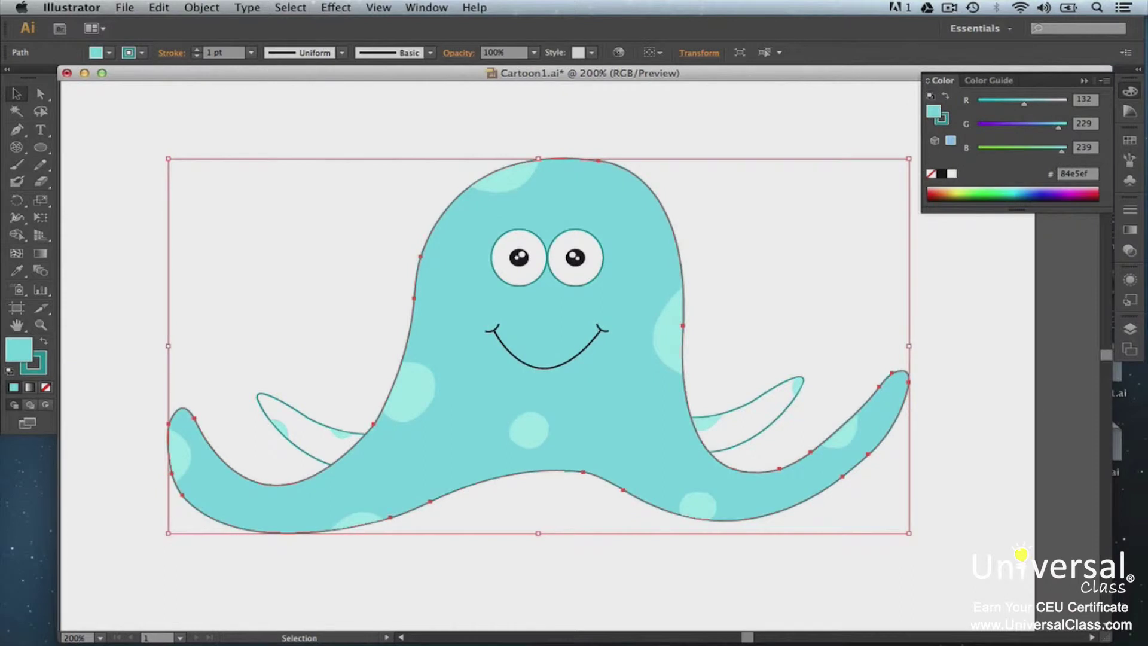
left_click(808, 427)
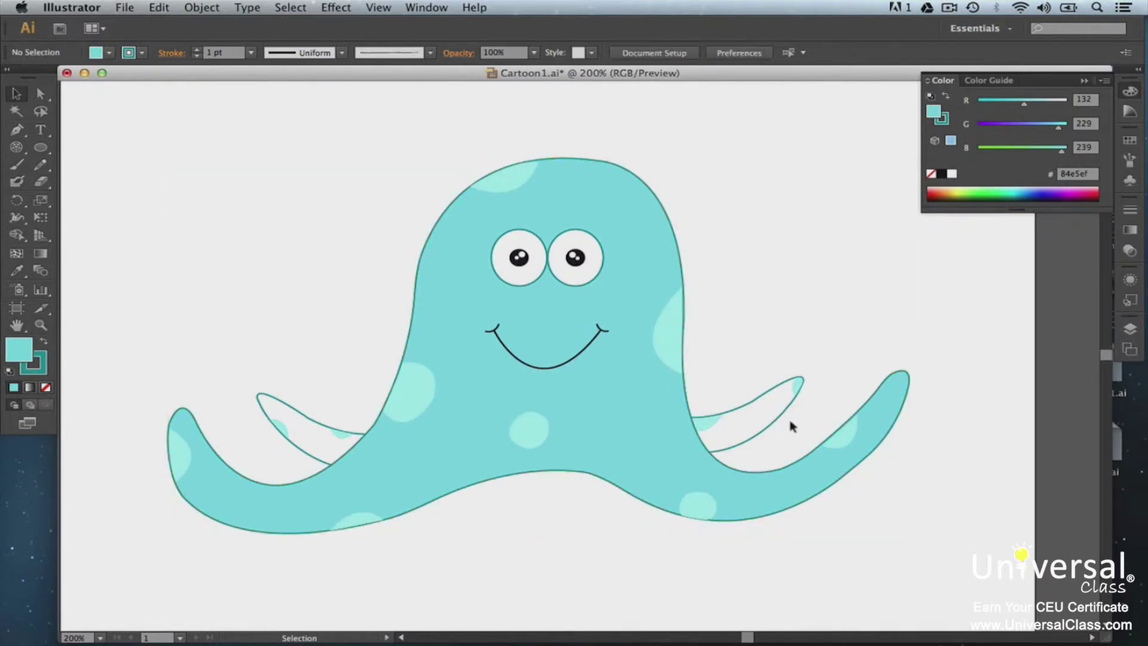
Step: Recolour the tongue shape pure red dd2424 in the fill Color Picker
left_click(788, 418)
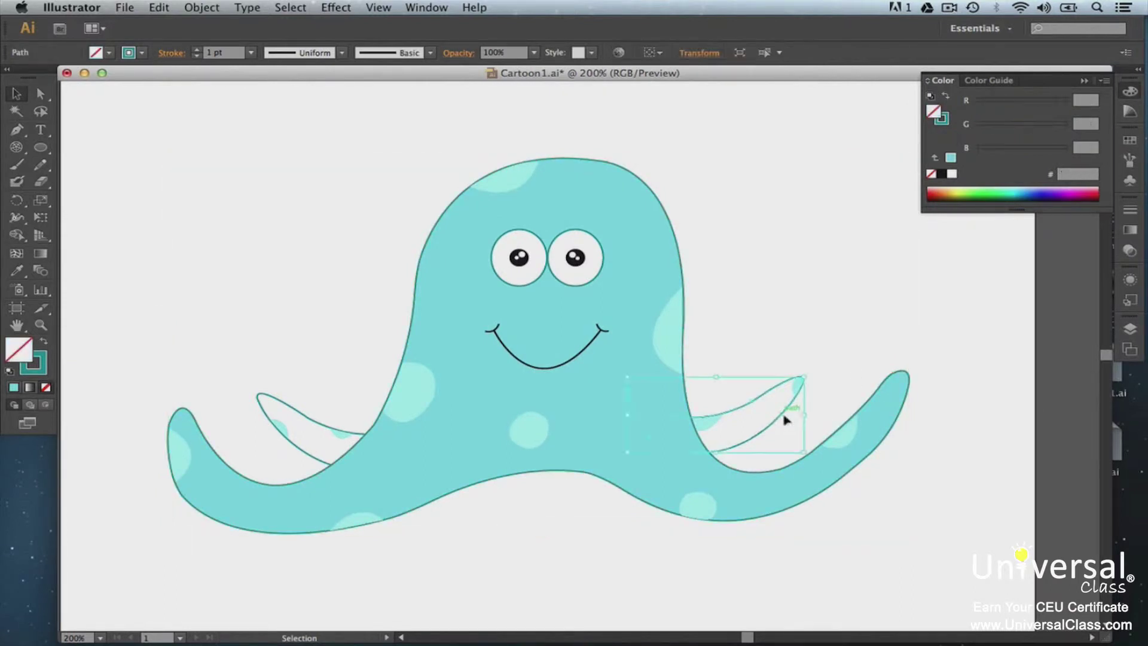
left_click(303, 414)
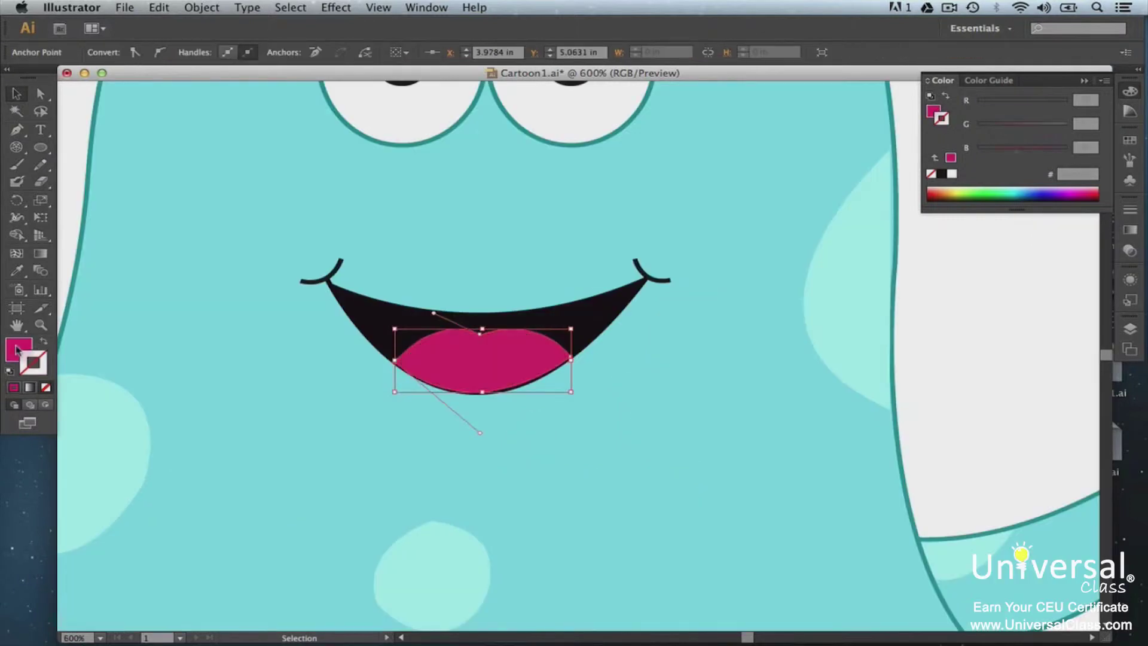
double_click(16, 350)
left_click(844, 350)
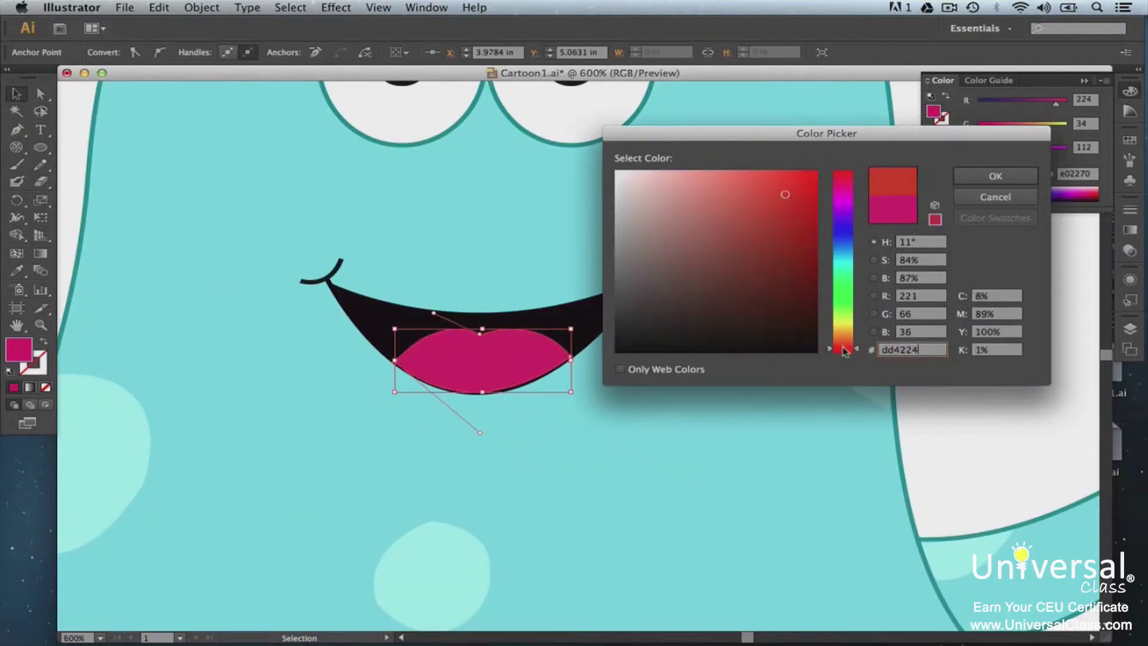
left_click_drag(860, 356, 860, 362)
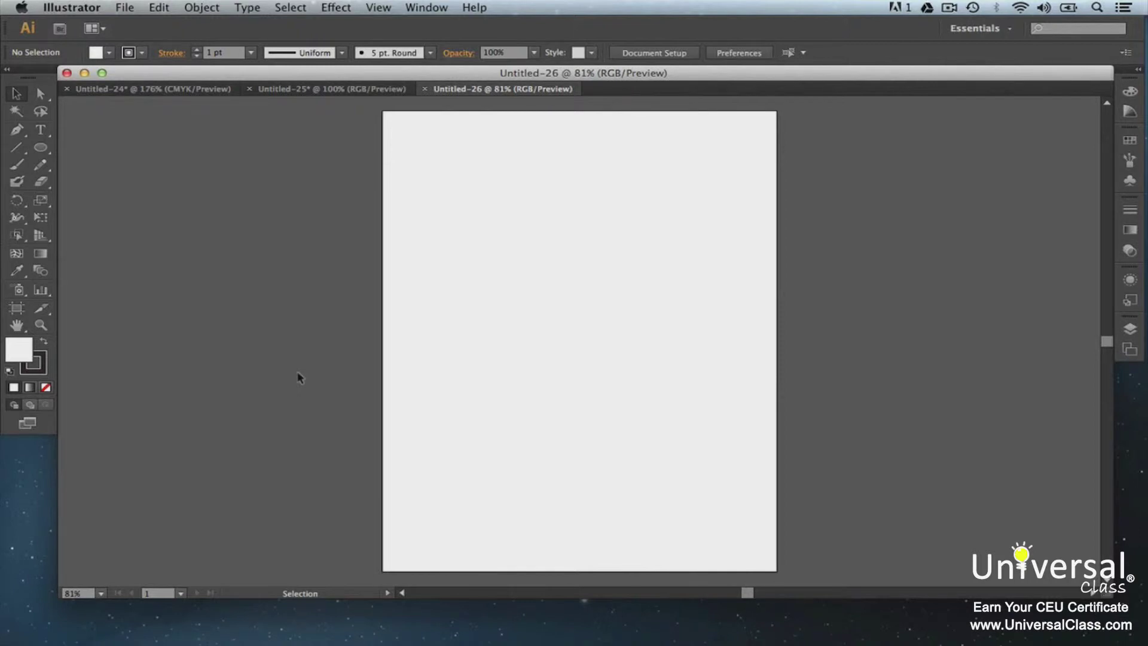
Step: Bring up the blank Untitled-26 RGB document with its empty portrait artboard
key("shift")
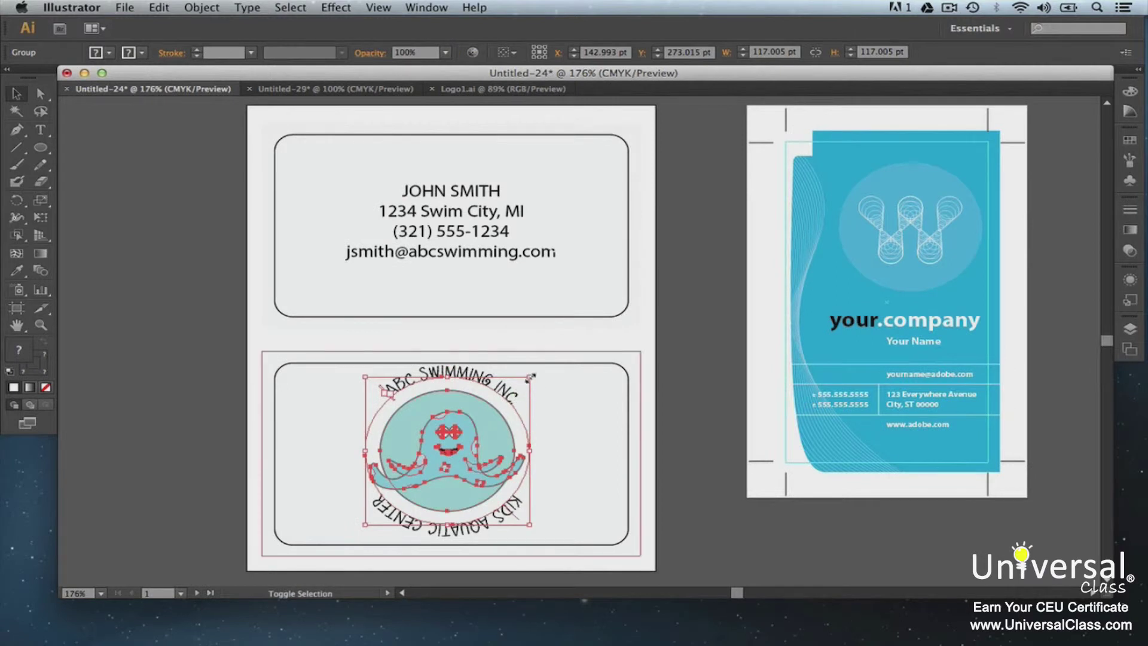
Step: Shrink the ABC Swimming logo on the business card slightly
left_click_drag(531, 377, 524, 383)
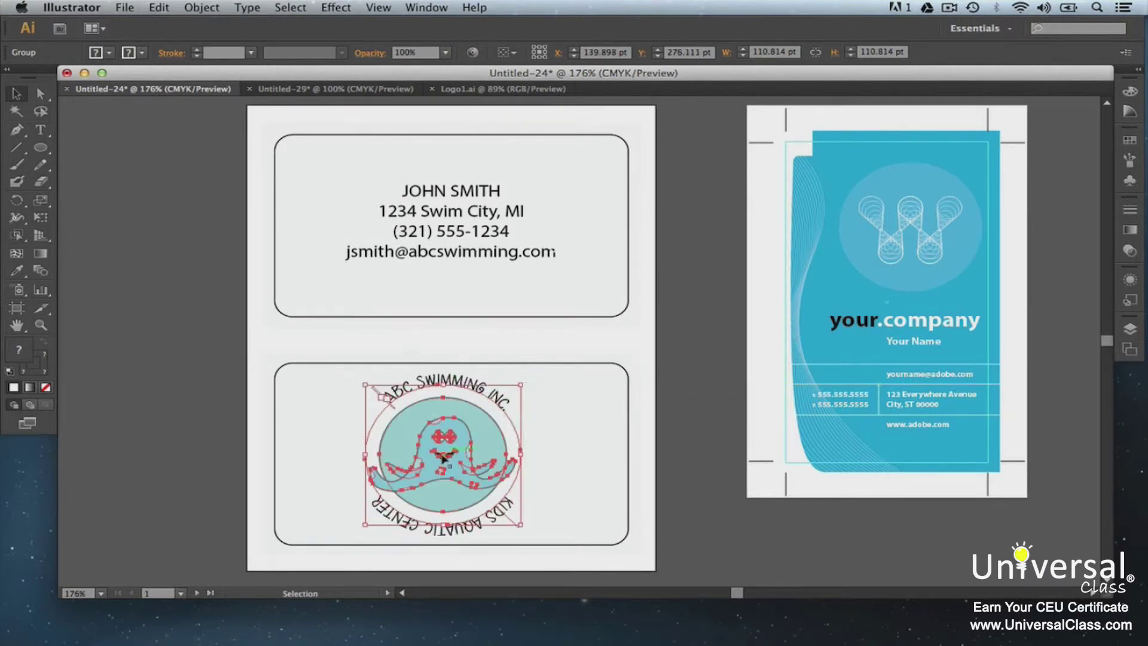
left_click(103, 457)
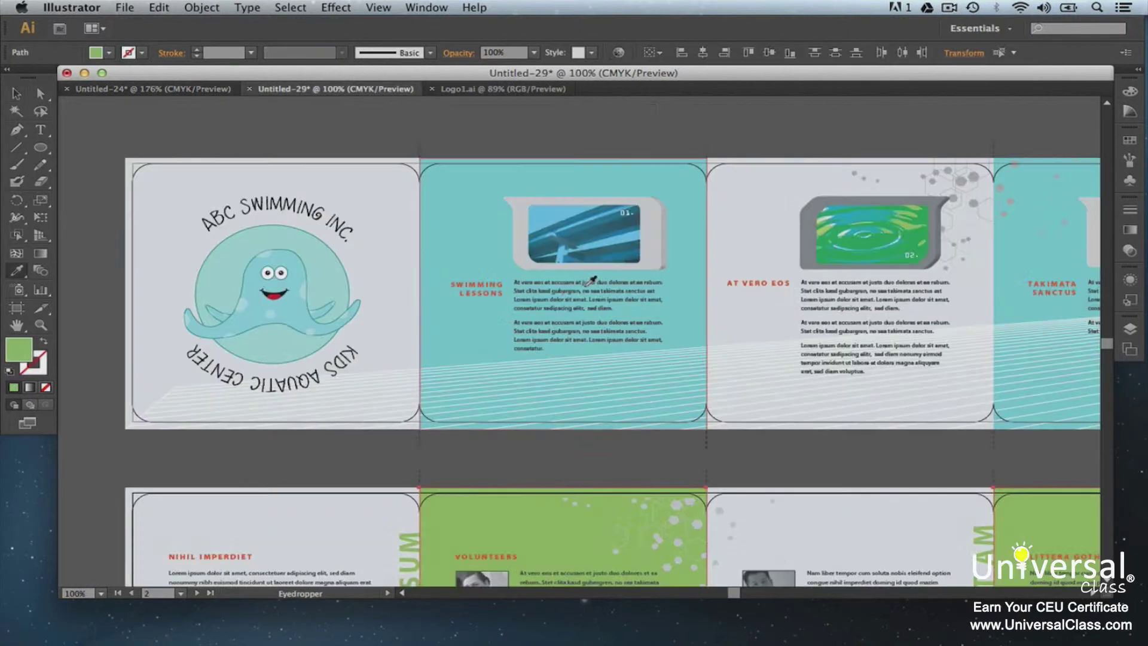
key("v")
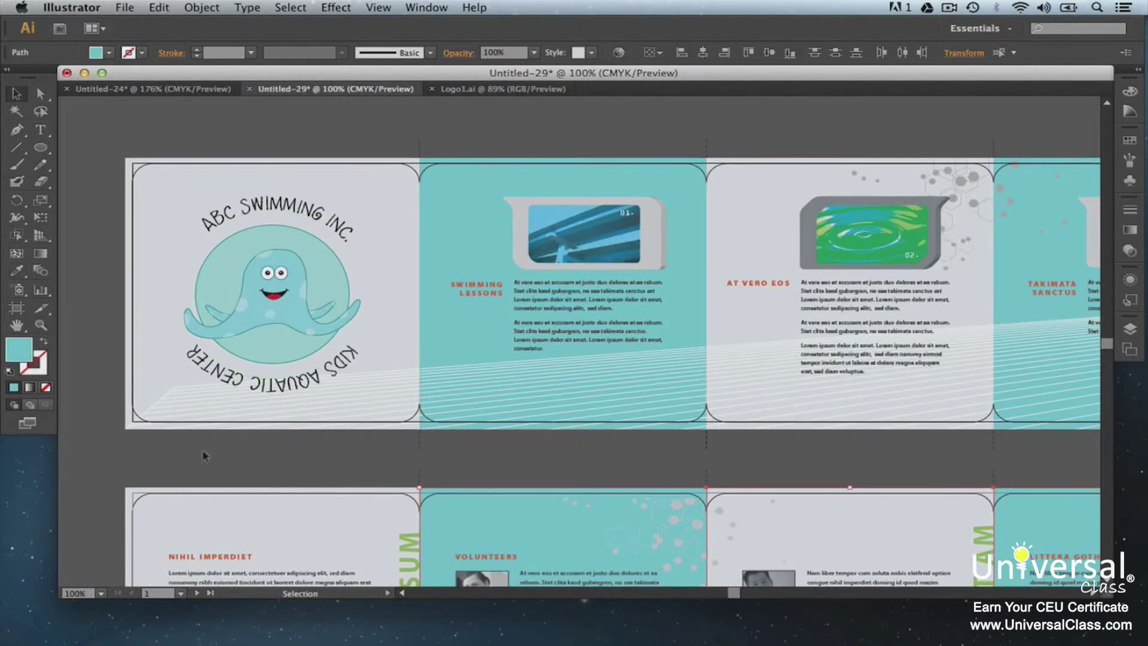
left_click(138, 459)
Step: Zoom out over the brochure and recolour the vertical LOREM IPSUM text cyan
scroll(353, 461, "down", 5)
scroll(353, 461, "right", 2)
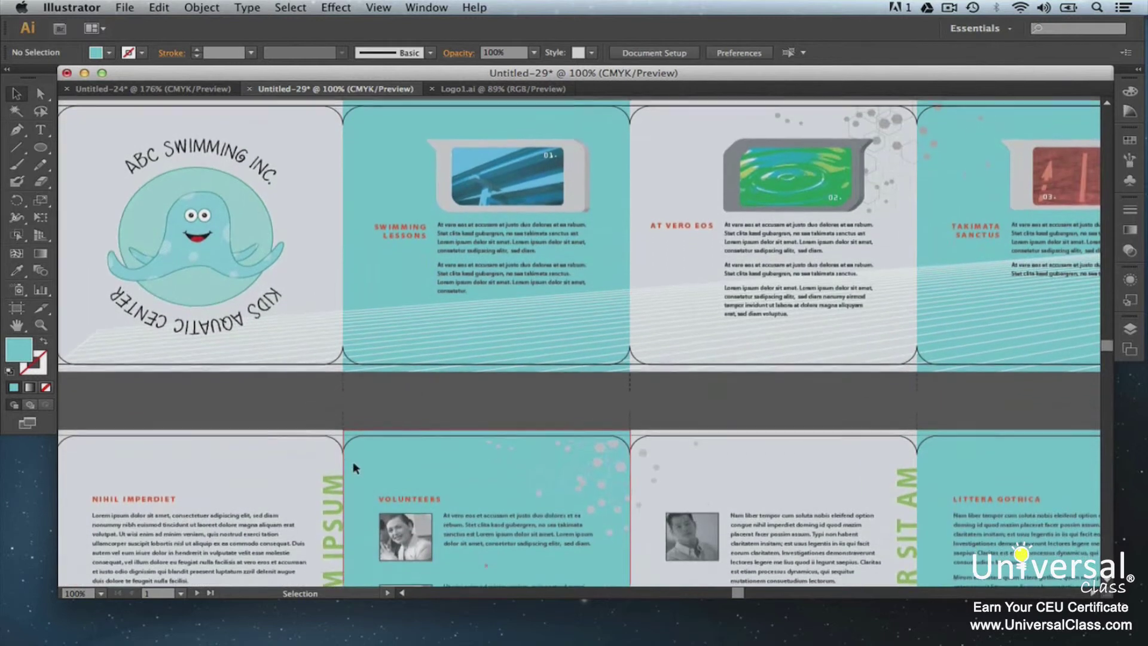
key("super+minus")
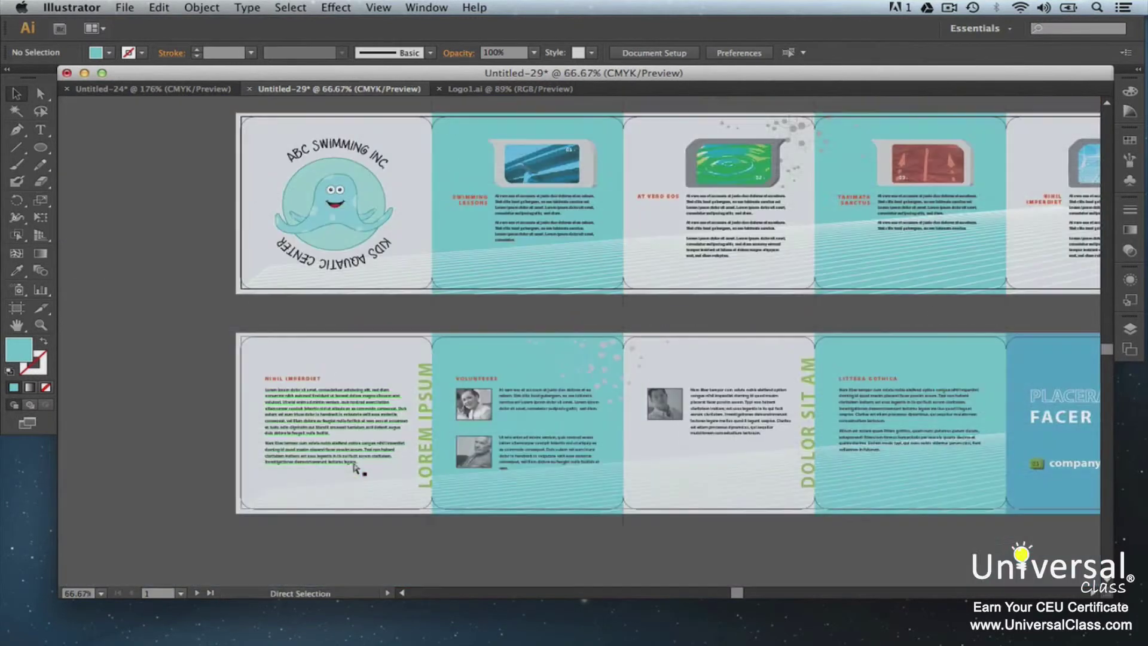
left_click(420, 421)
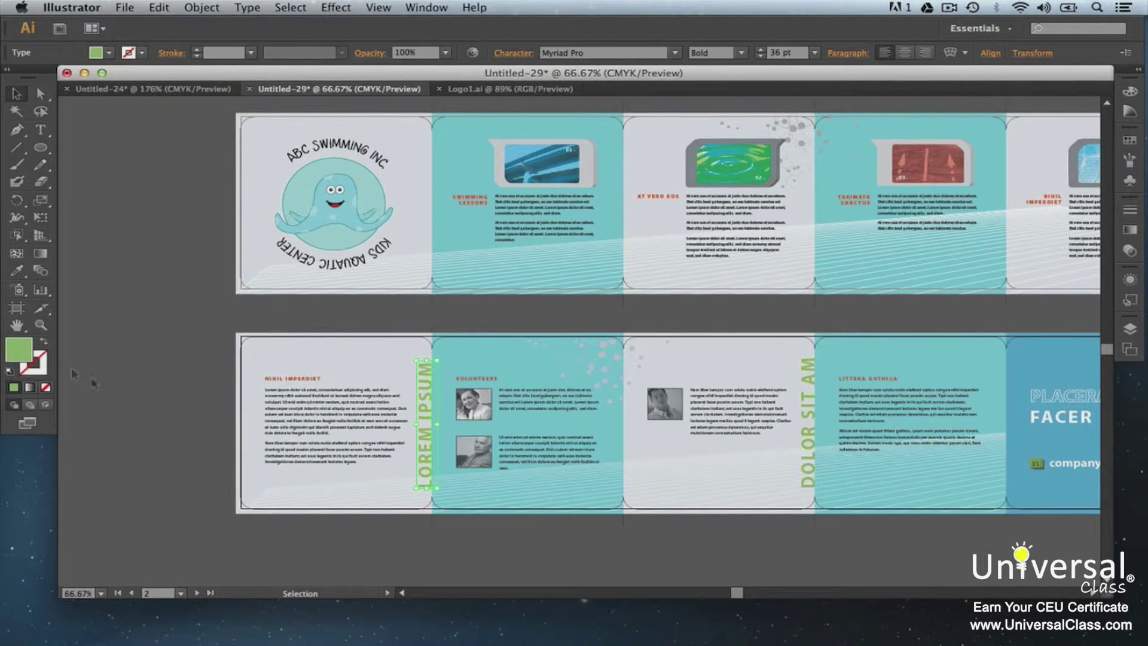
double_click(27, 352)
left_click(993, 179)
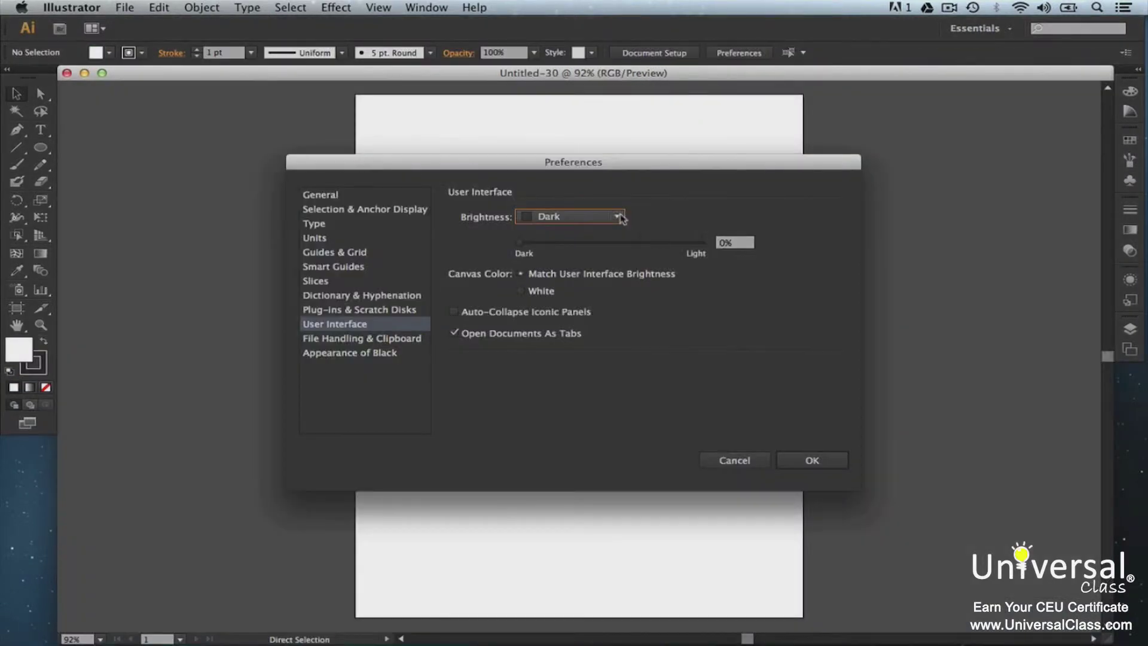
Step: Choose Medium Dark from the User Interface Brightness dropdown in Preferences
left_click(621, 218)
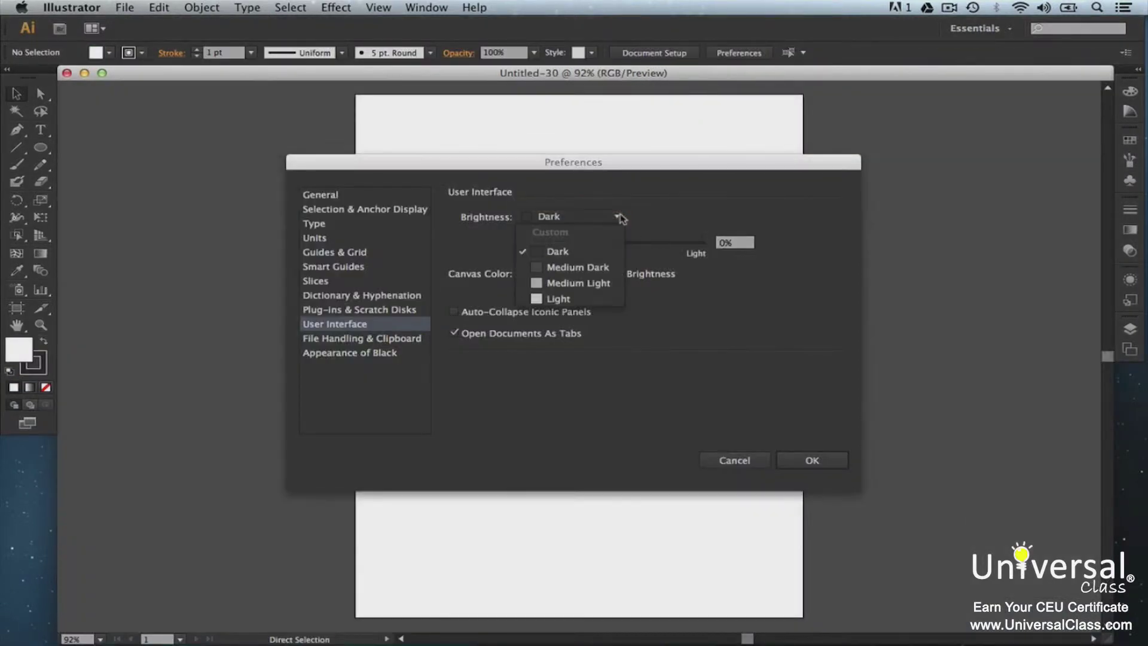
left_click(606, 268)
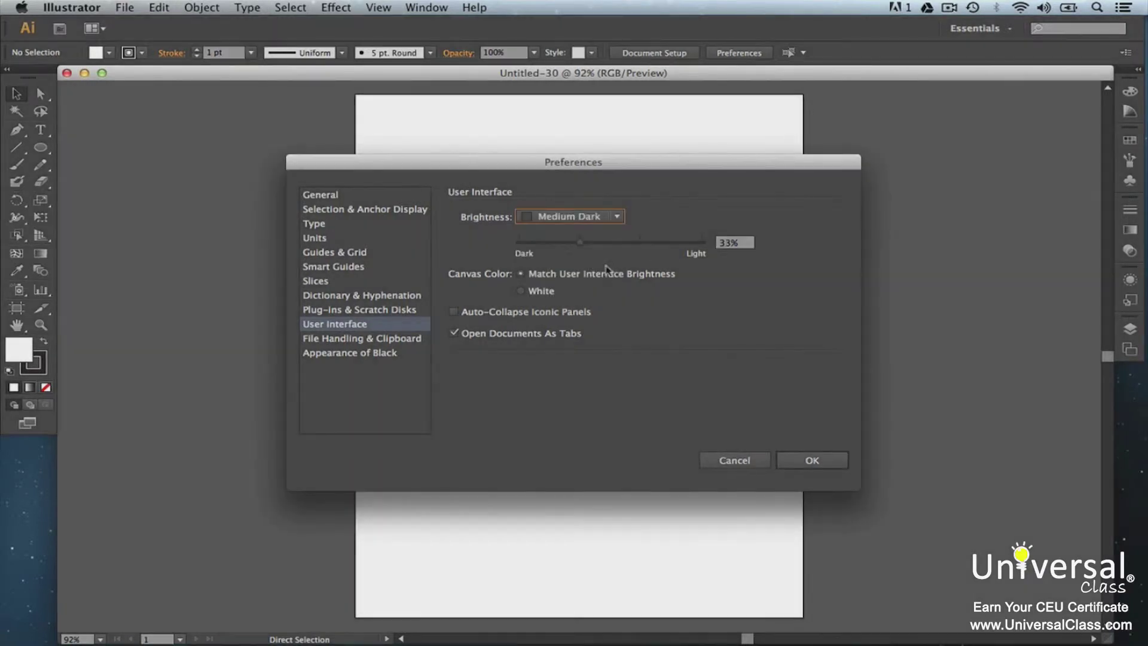
left_click(617, 216)
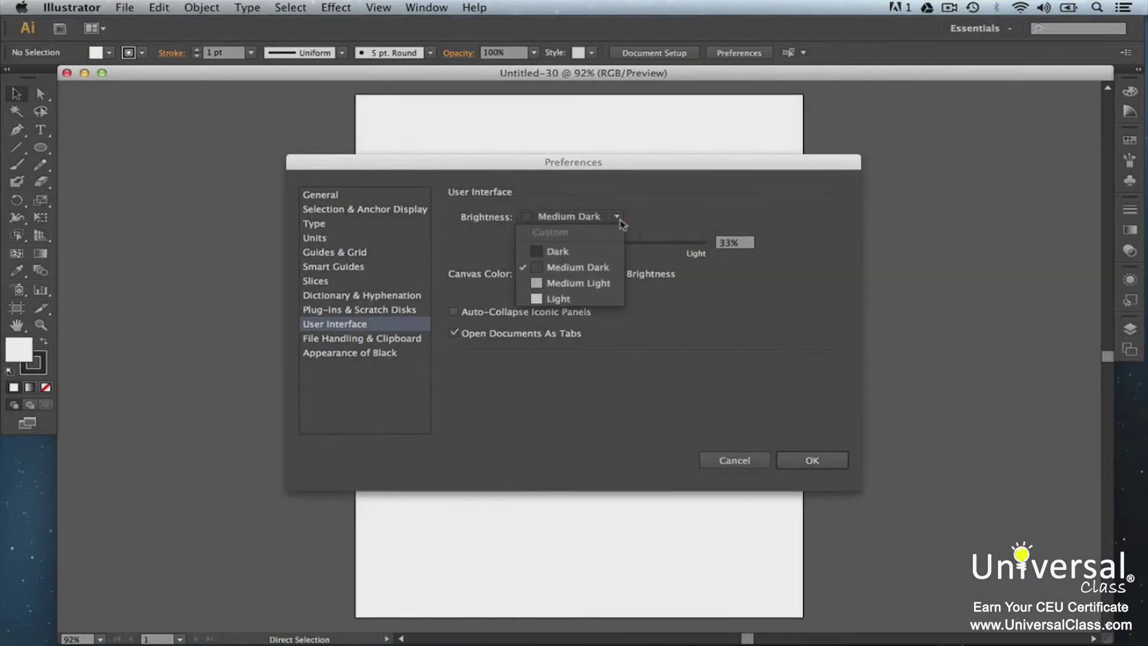
left_click(603, 273)
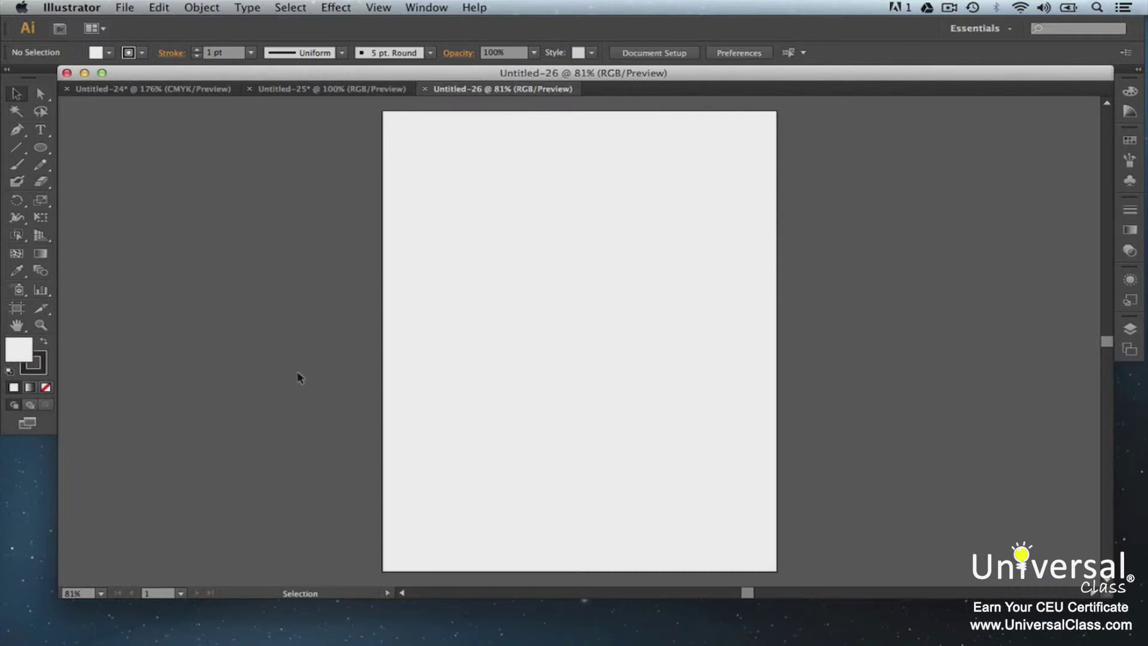
Step: Apply Gaussian Blur to the large green circle, starting at a 6.3-pixel radius
key("shift")
key("shift")
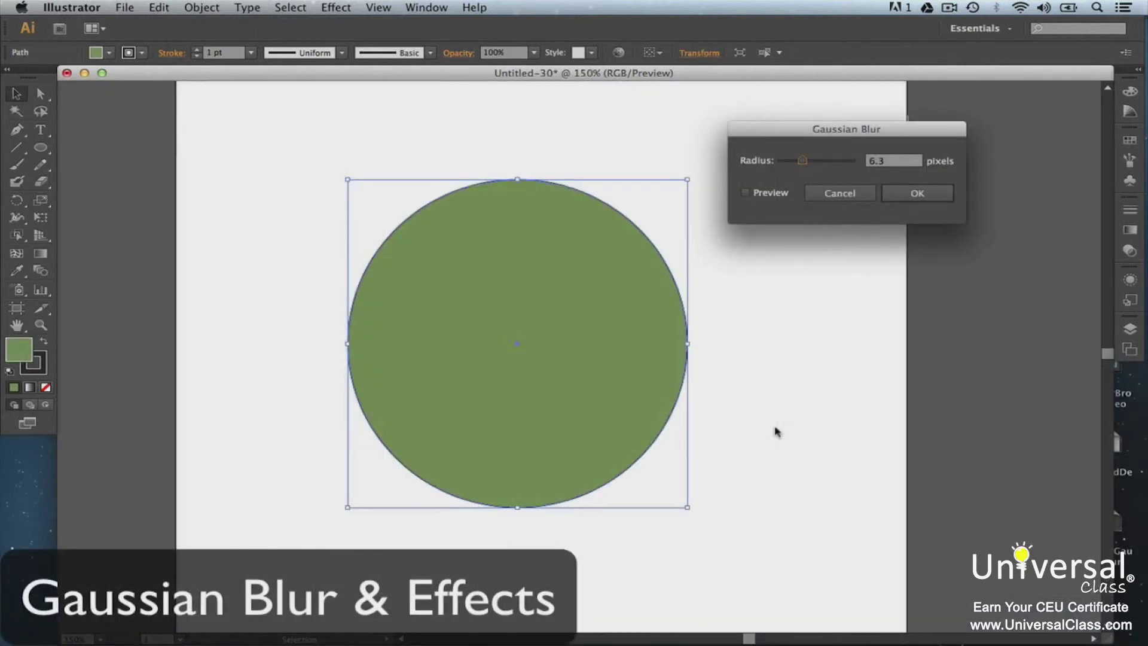
Step: Turn on blur Preview and raise the Gaussian Blur radius to 13.3 pixels
left_click(745, 193)
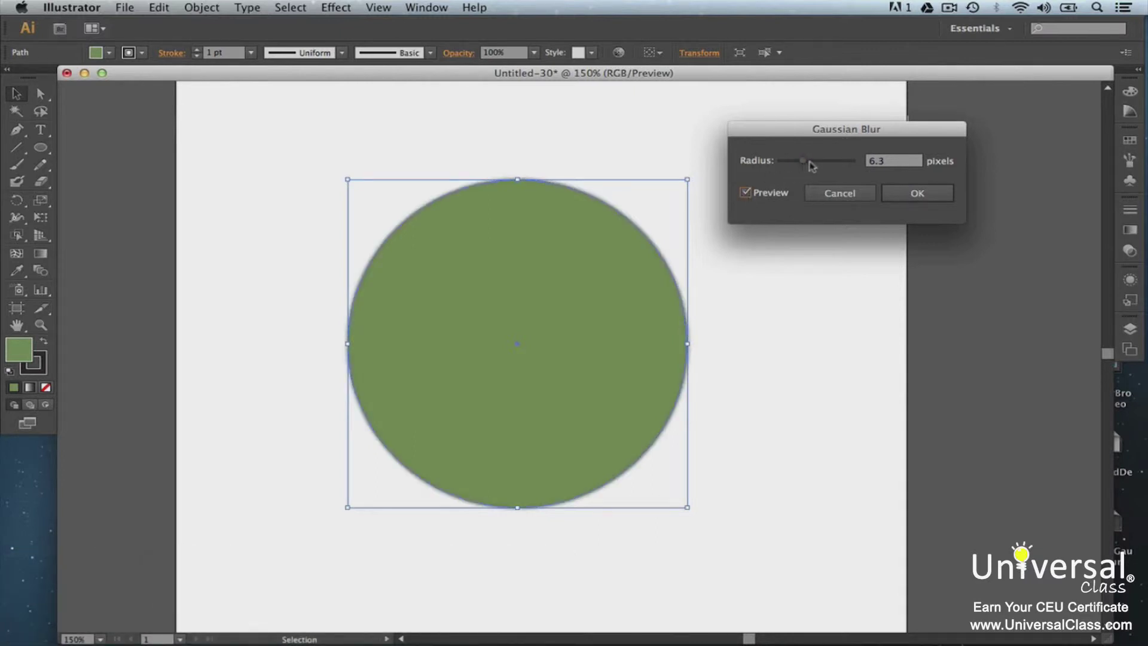
left_click_drag(802, 162, 840, 167)
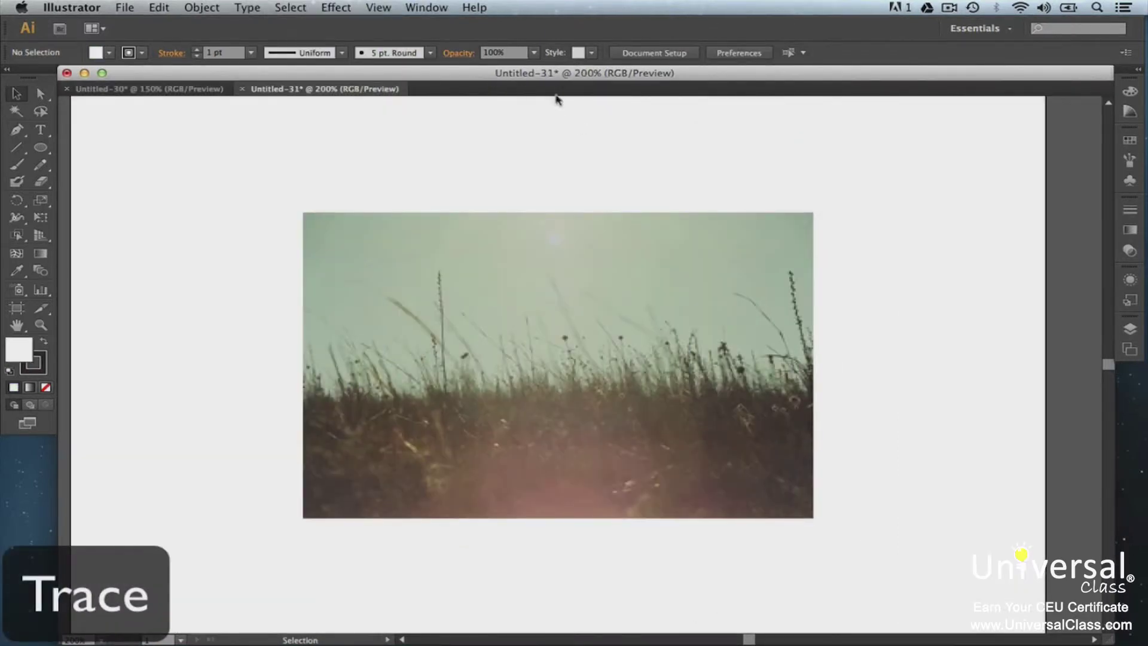
Step: Show the Image Trace panel and select the grass photo
left_click(426, 7)
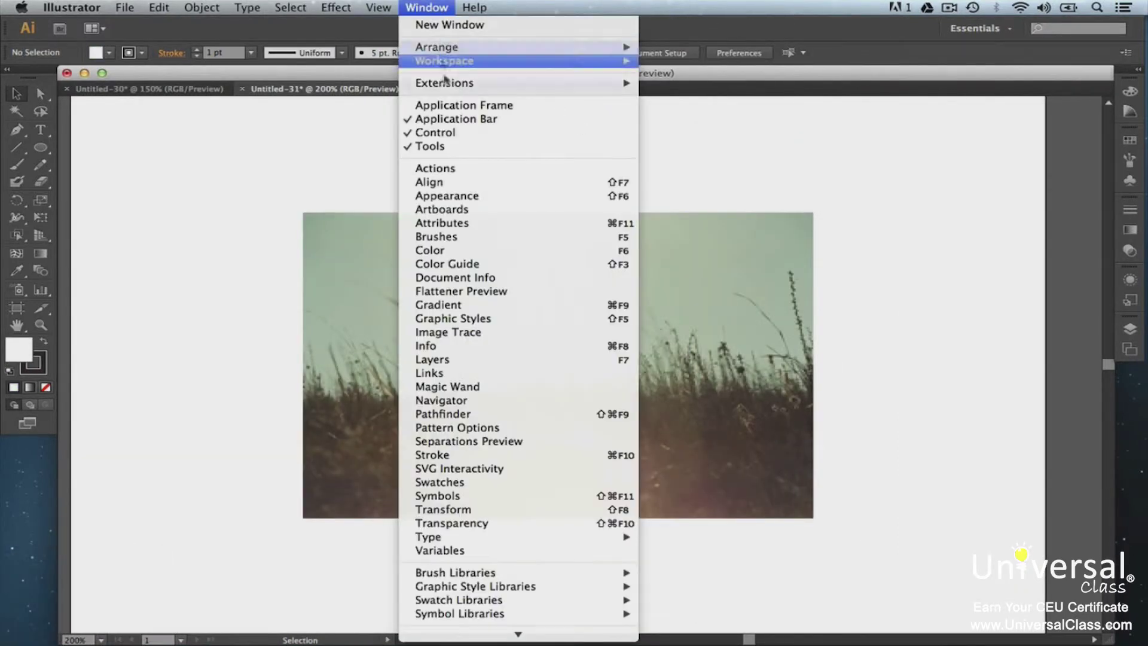
left_click(466, 332)
left_click(766, 257)
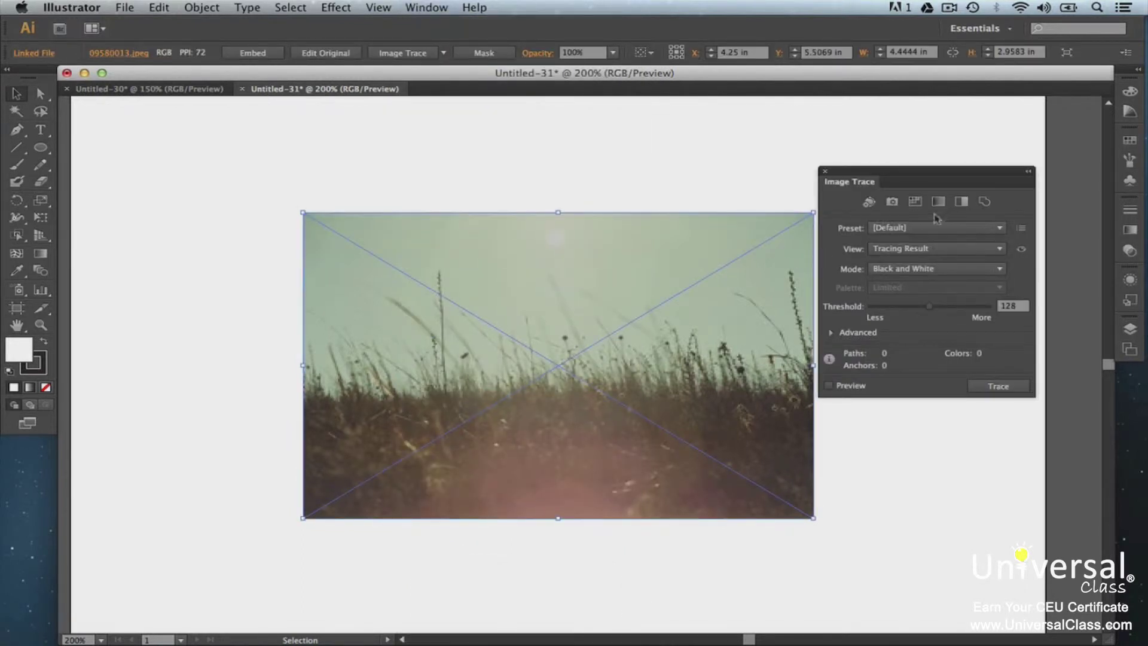
Step: Trace the photo with Black and White, Grayscale, Low Color, then High Color presets
left_click(958, 203)
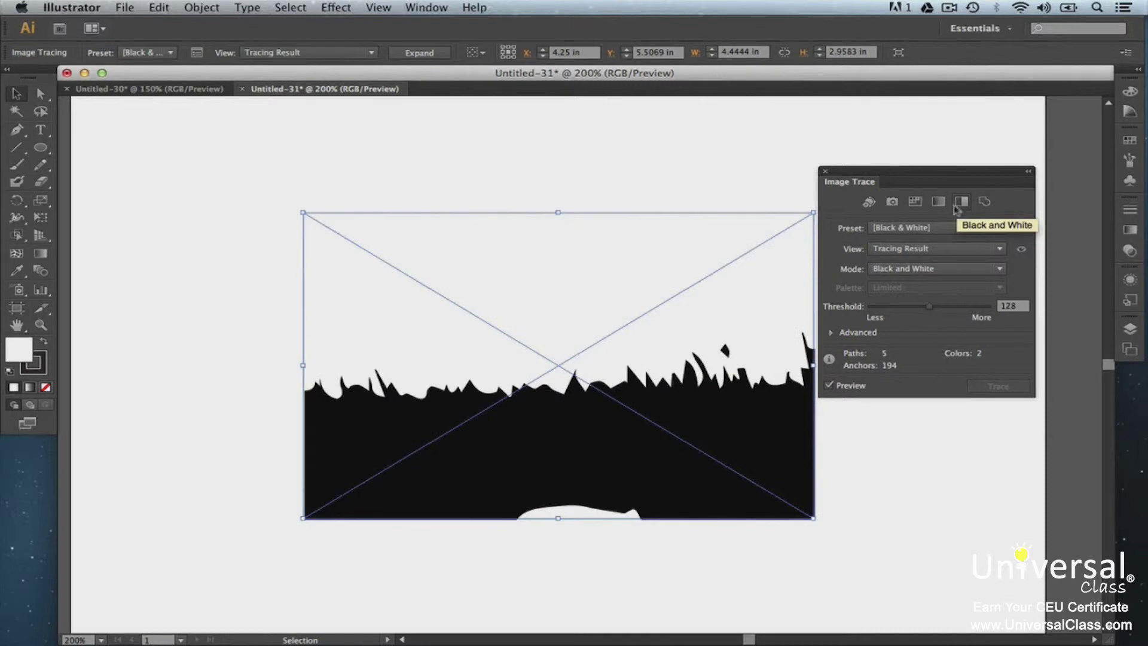
left_click(940, 203)
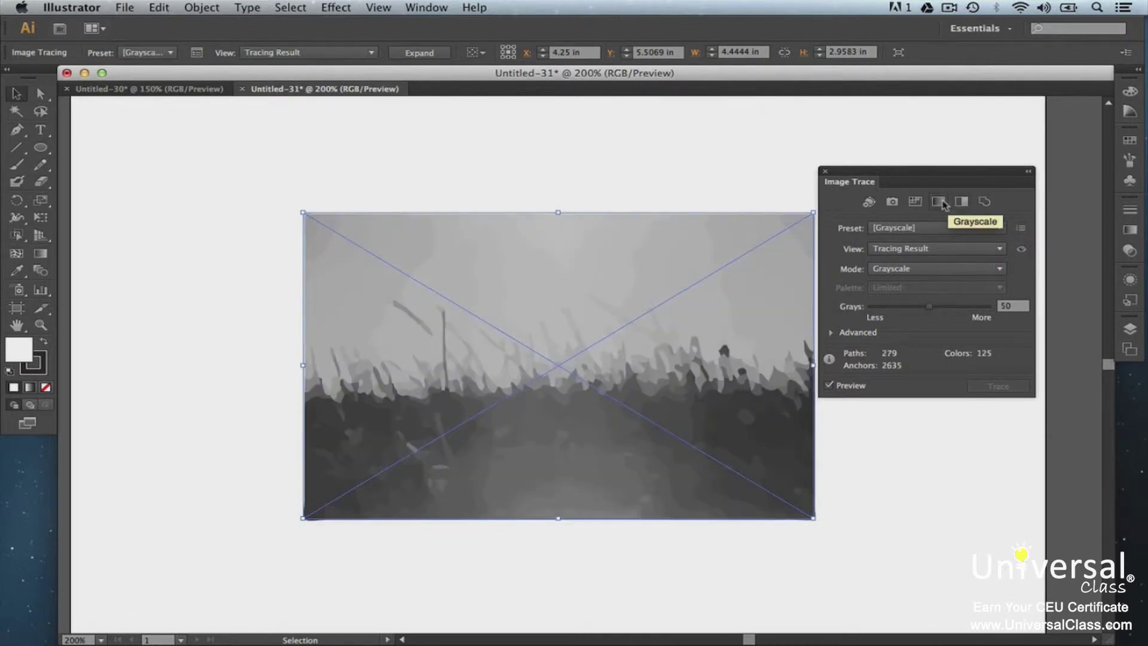
left_click(916, 202)
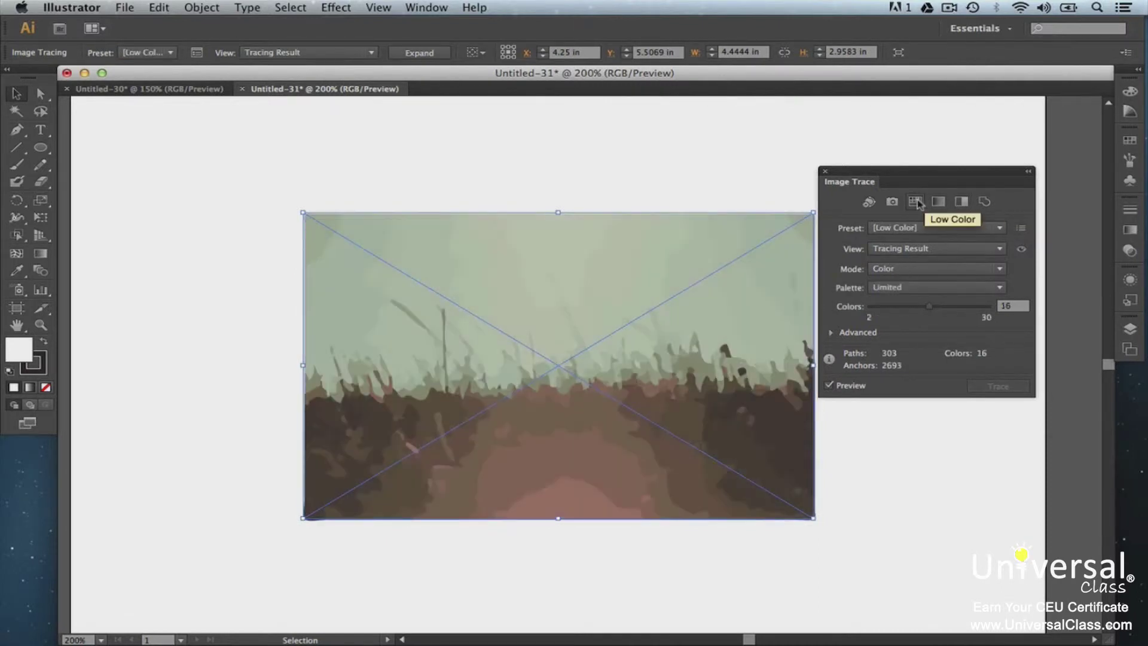
left_click(893, 203)
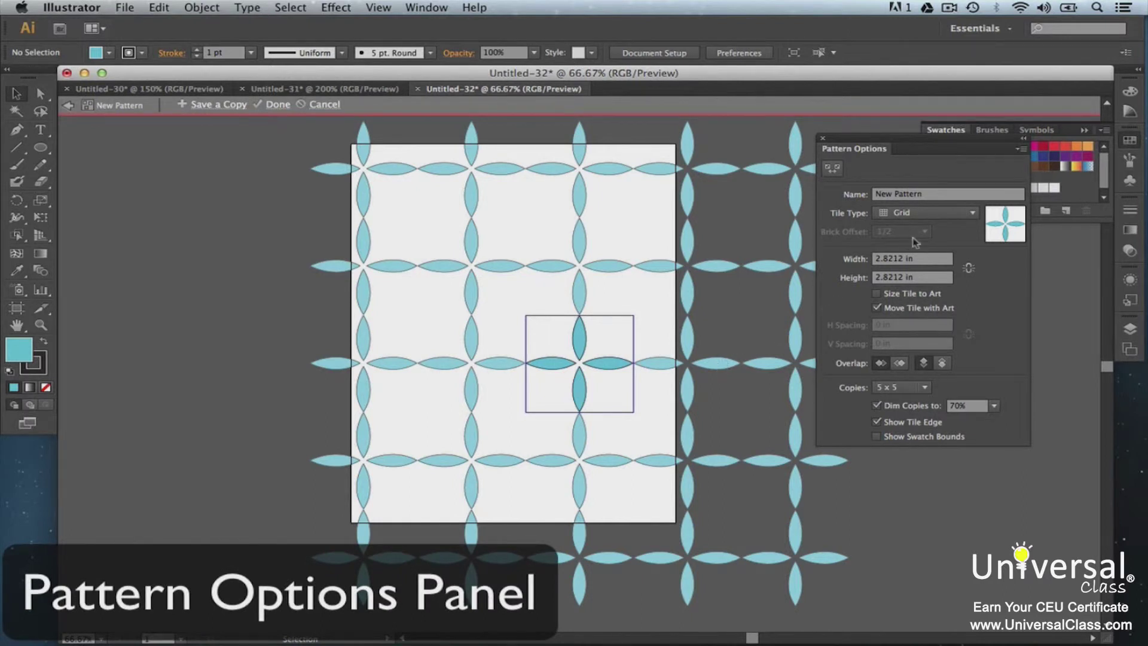
Step: Set the pattern Tile Type to Brick by Column and the circle's gradient stroke to 13 pt
left_click(971, 214)
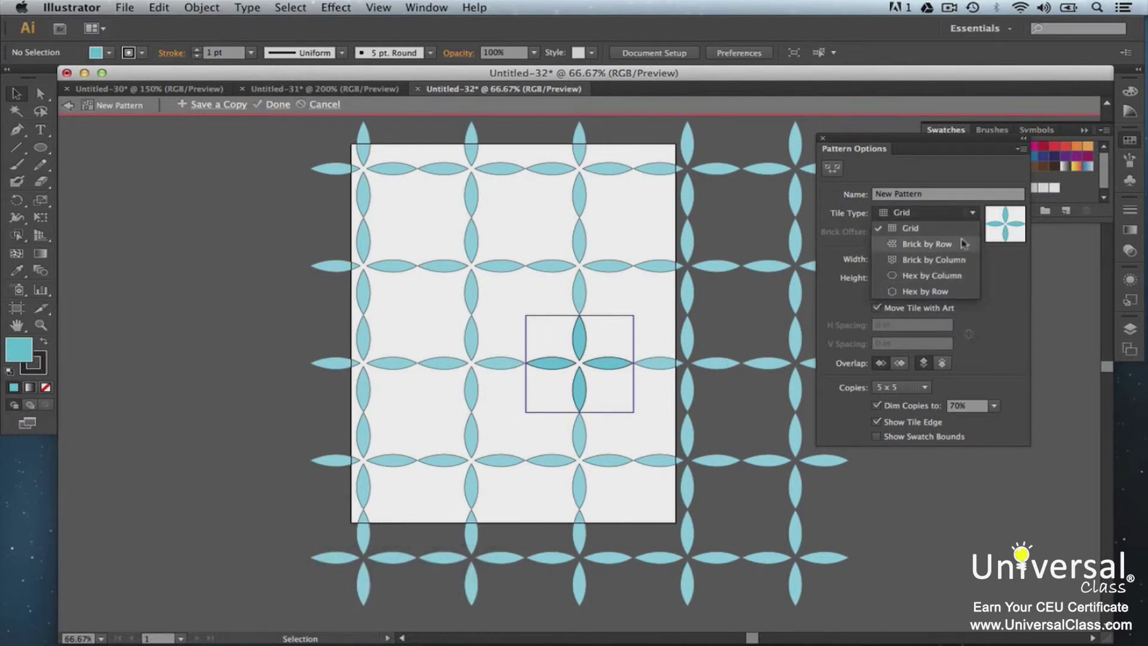
left_click(962, 240)
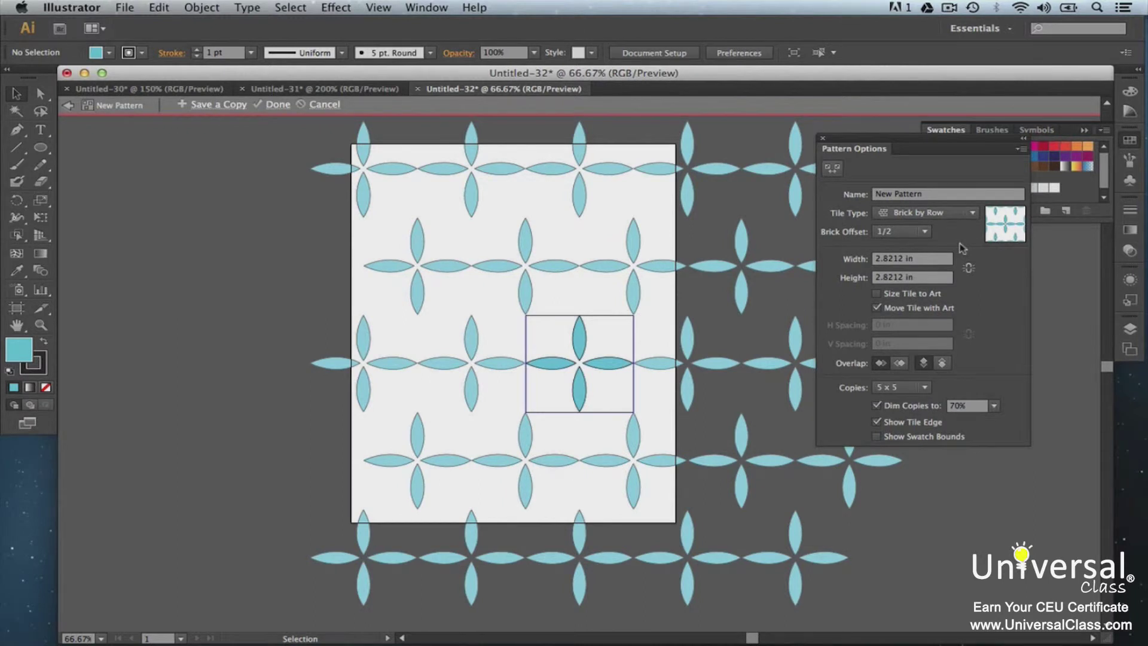
left_click(971, 213)
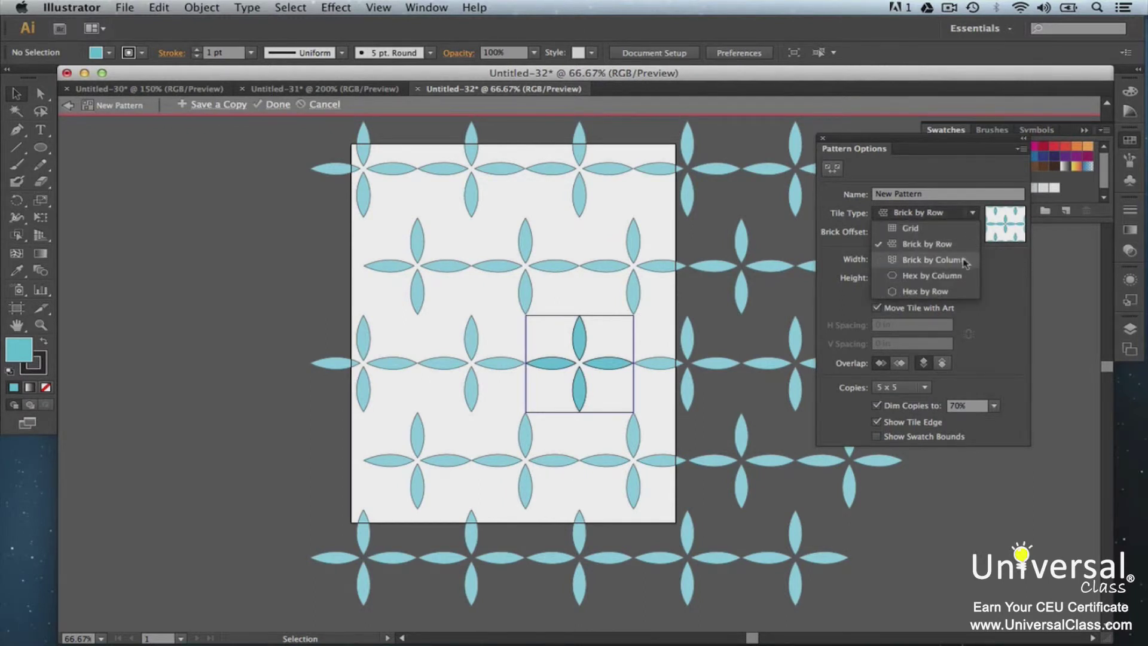
left_click(932, 259)
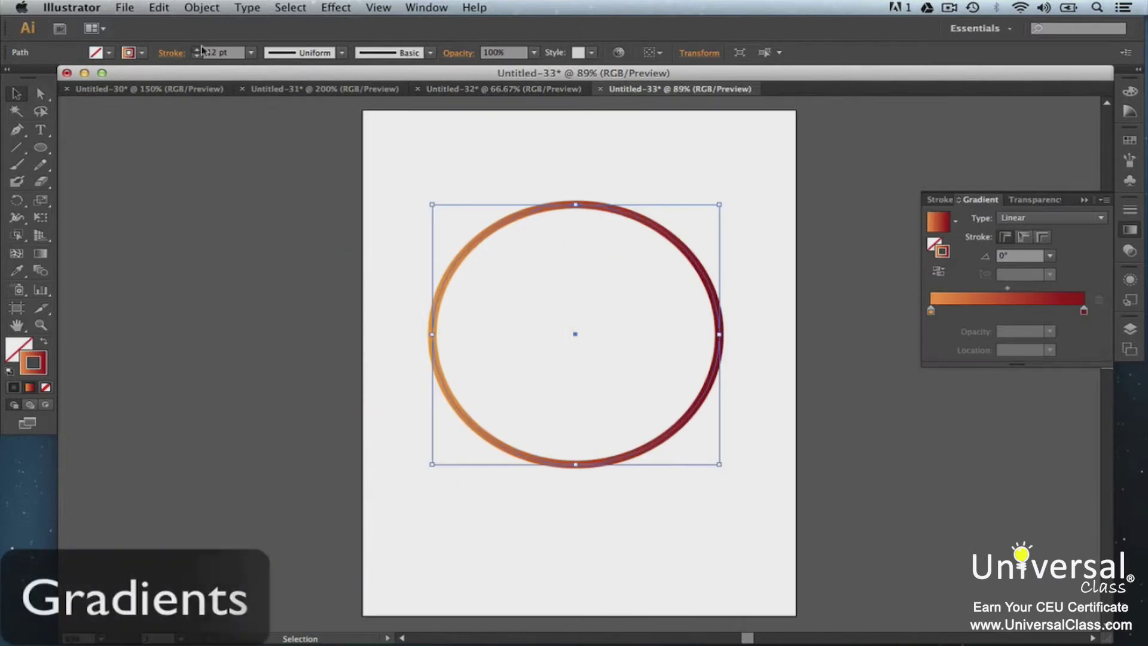
left_click(198, 49)
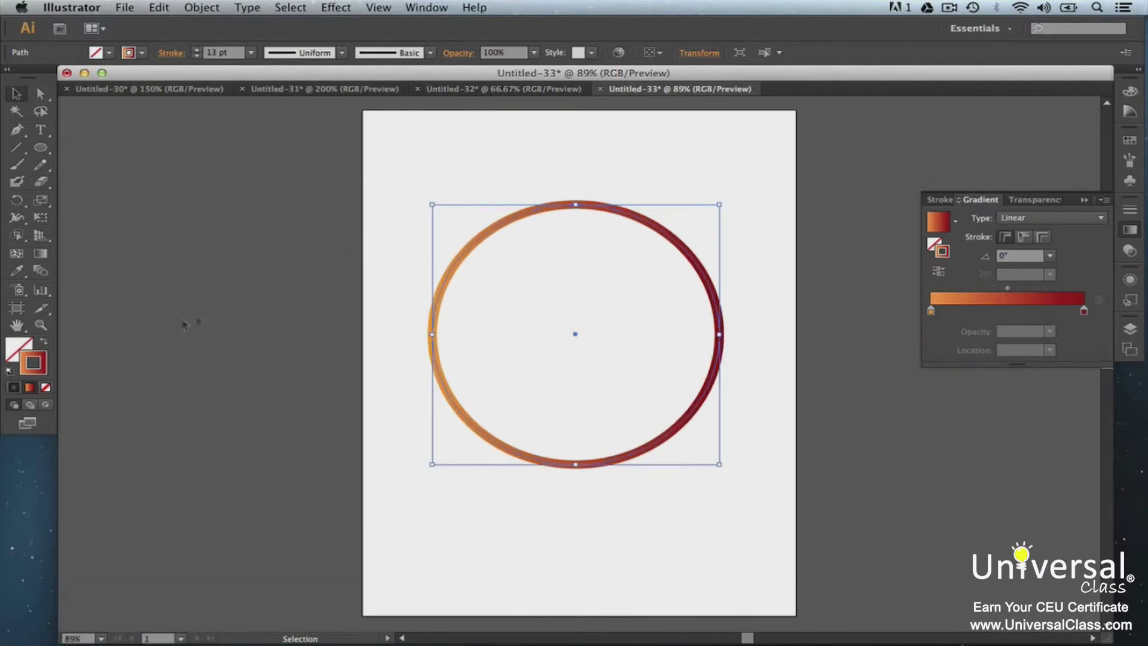
Step: Swap the circle's orange-to-red gradient from stroke to fill and reverse its direction
left_click(44, 342)
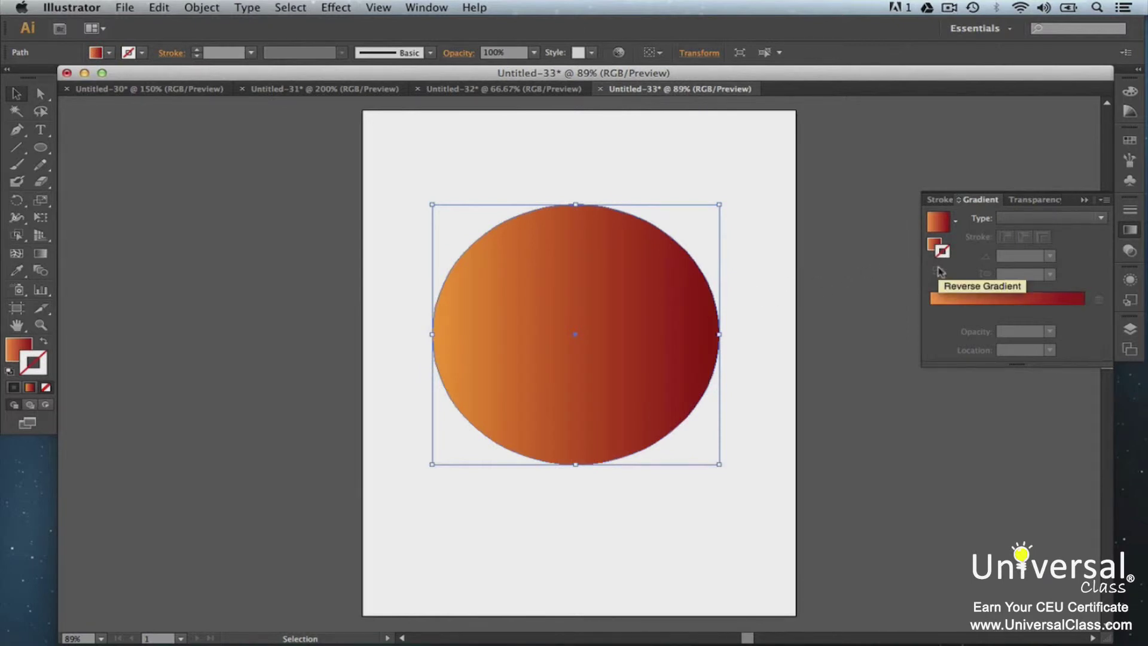
left_click(933, 243)
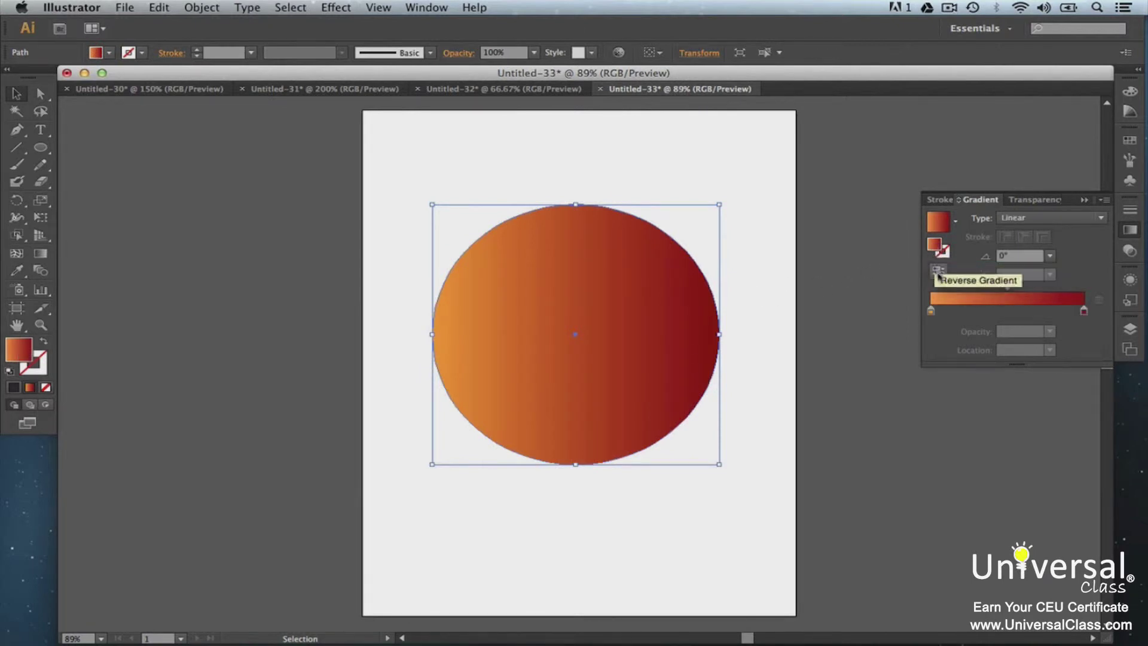
left_click(937, 270)
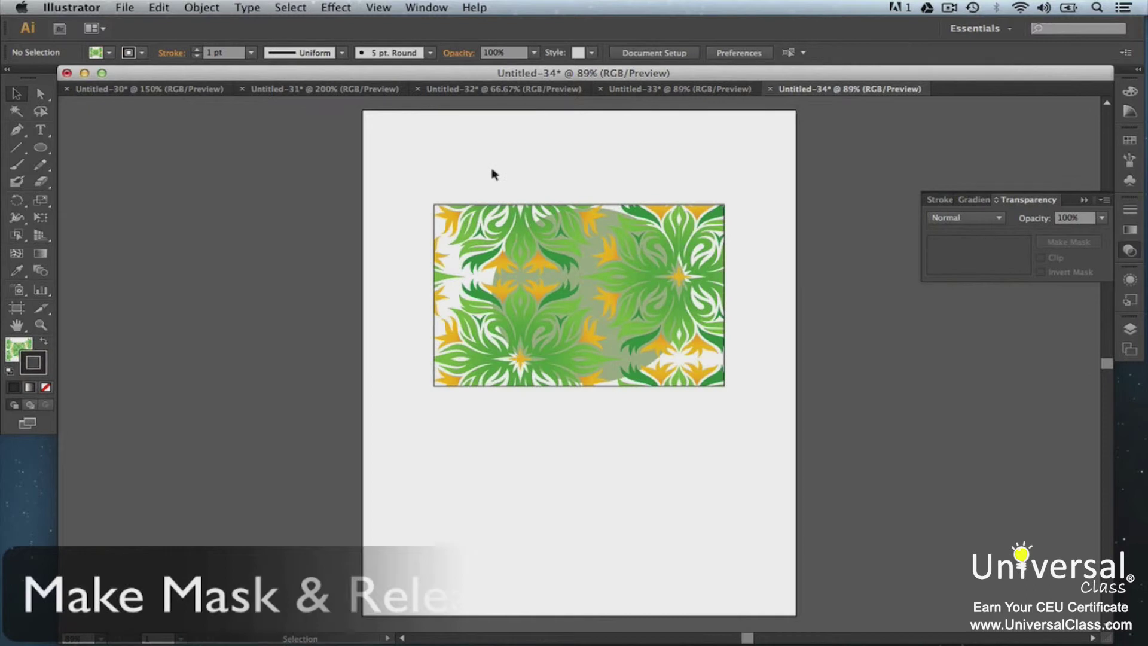
Step: Select the leaf pattern and circle, then make and release the circle mask twice
left_click_drag(491, 174, 678, 410)
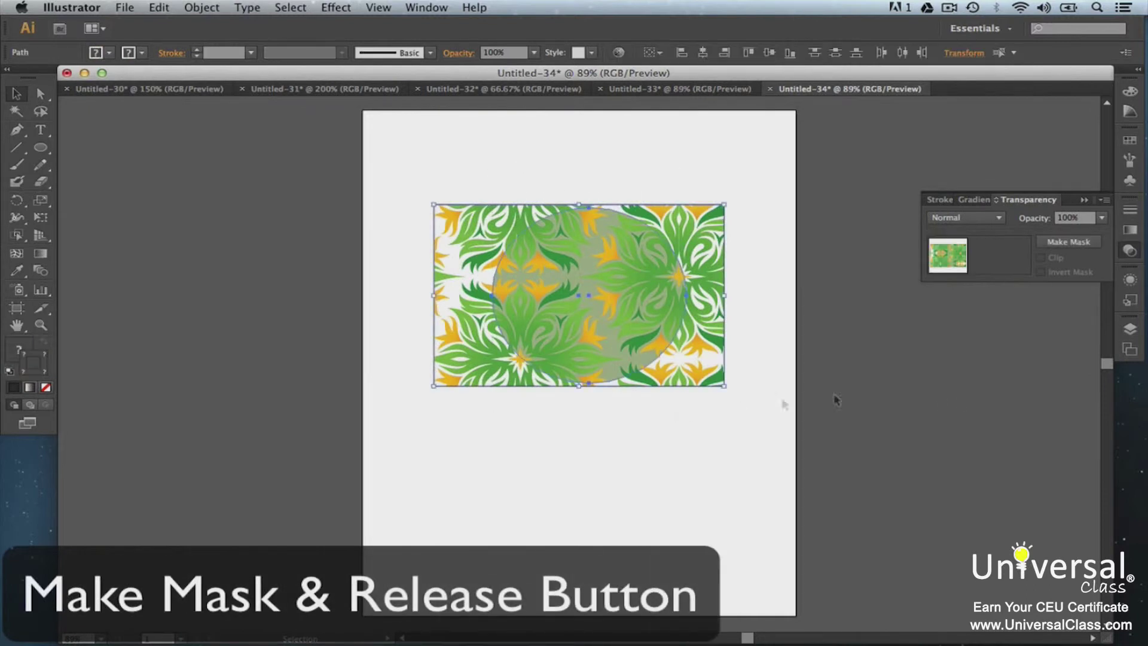
left_click(1080, 244)
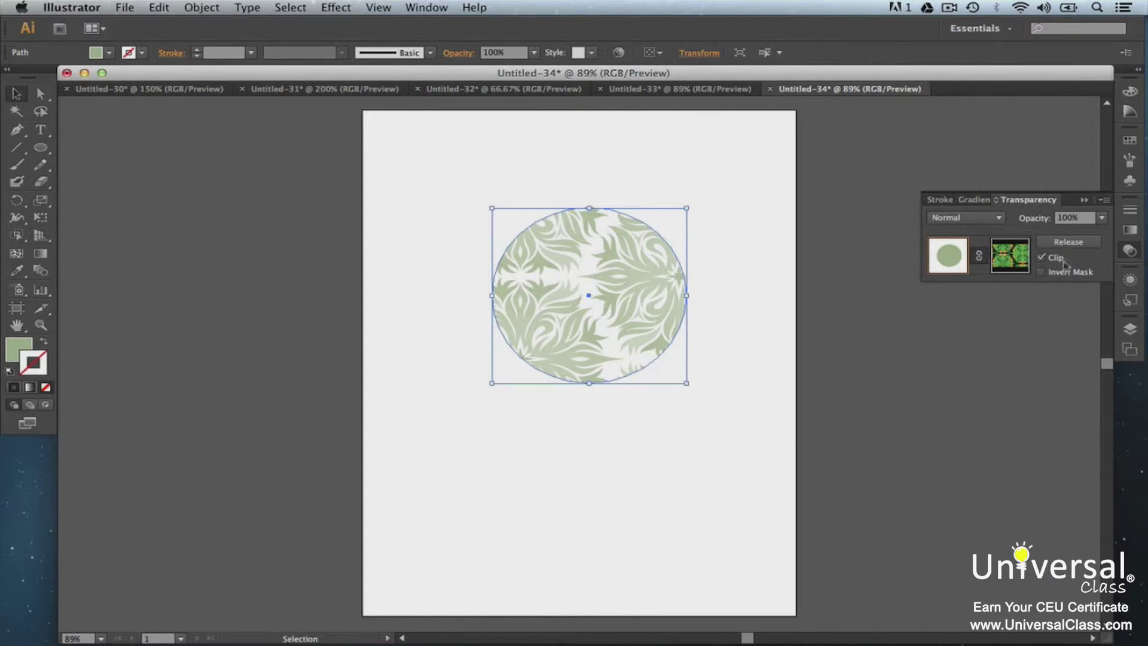
left_click(1075, 246)
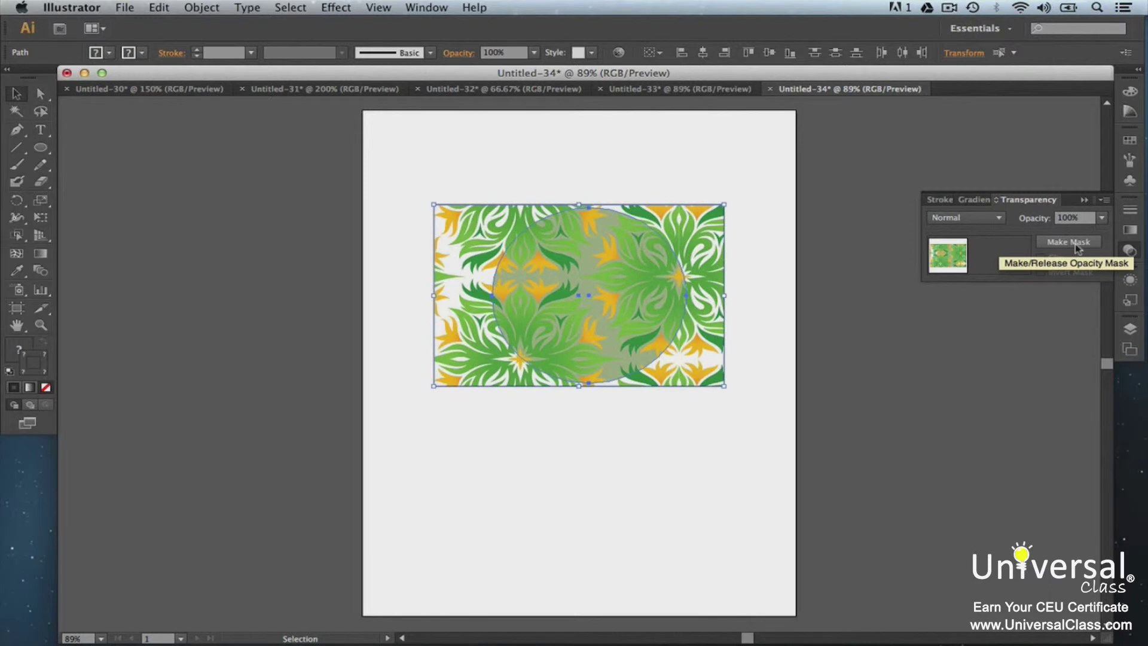
left_click(1076, 246)
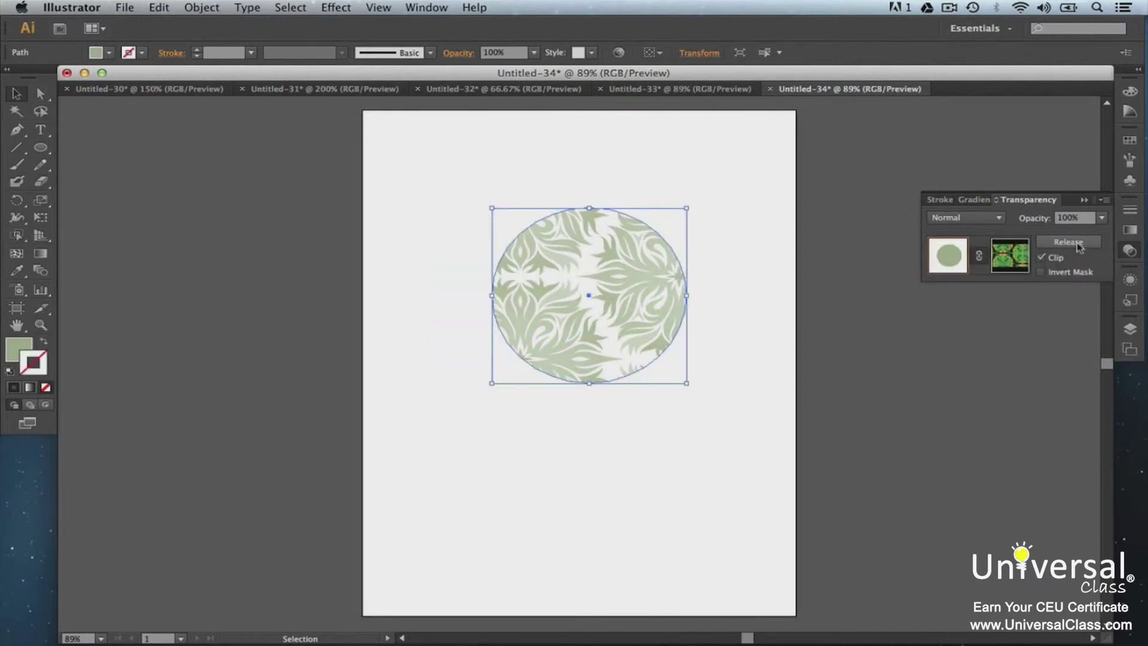
left_click(1076, 242)
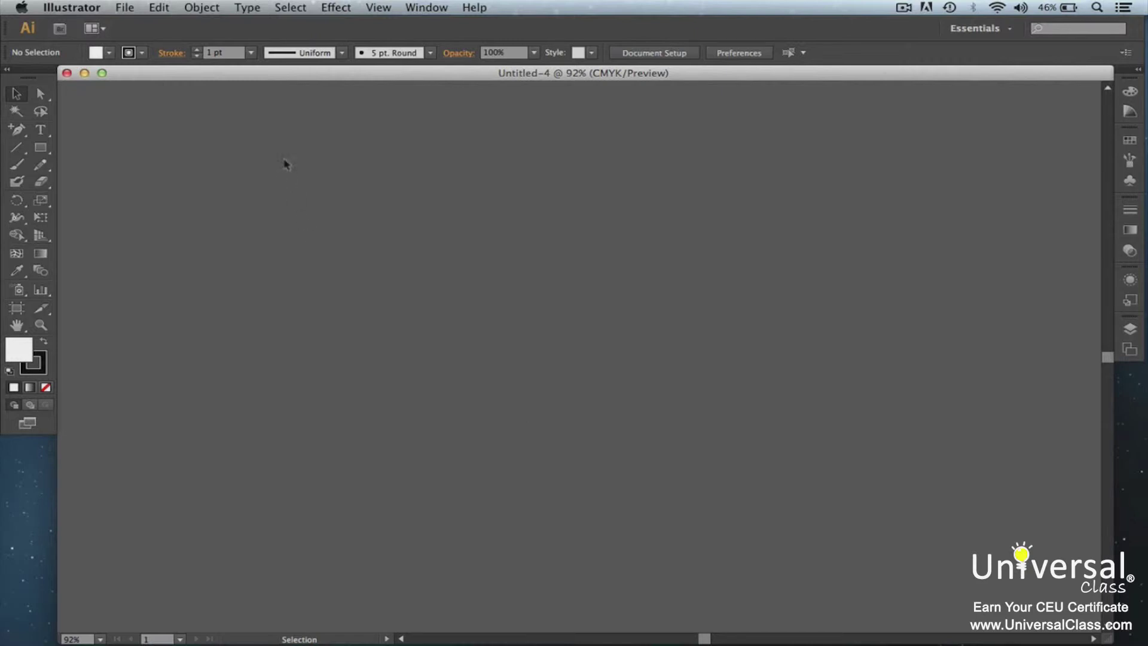
Step: Create a new document named 'Document1' and open its Profile dropdown
left_click(126, 8)
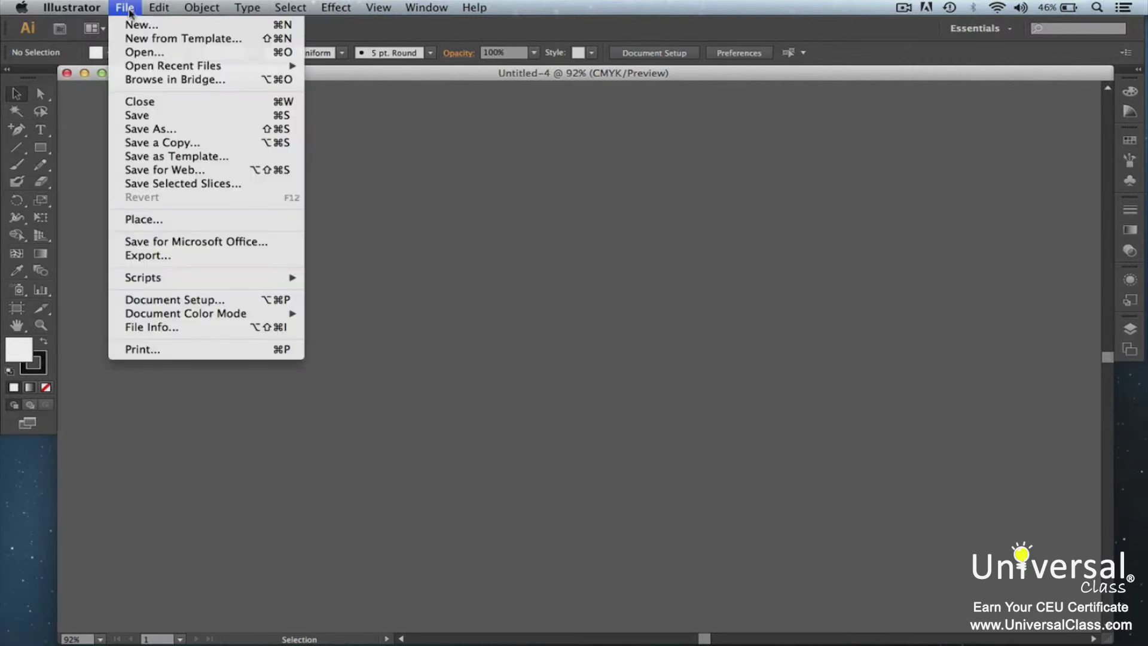
left_click(137, 29)
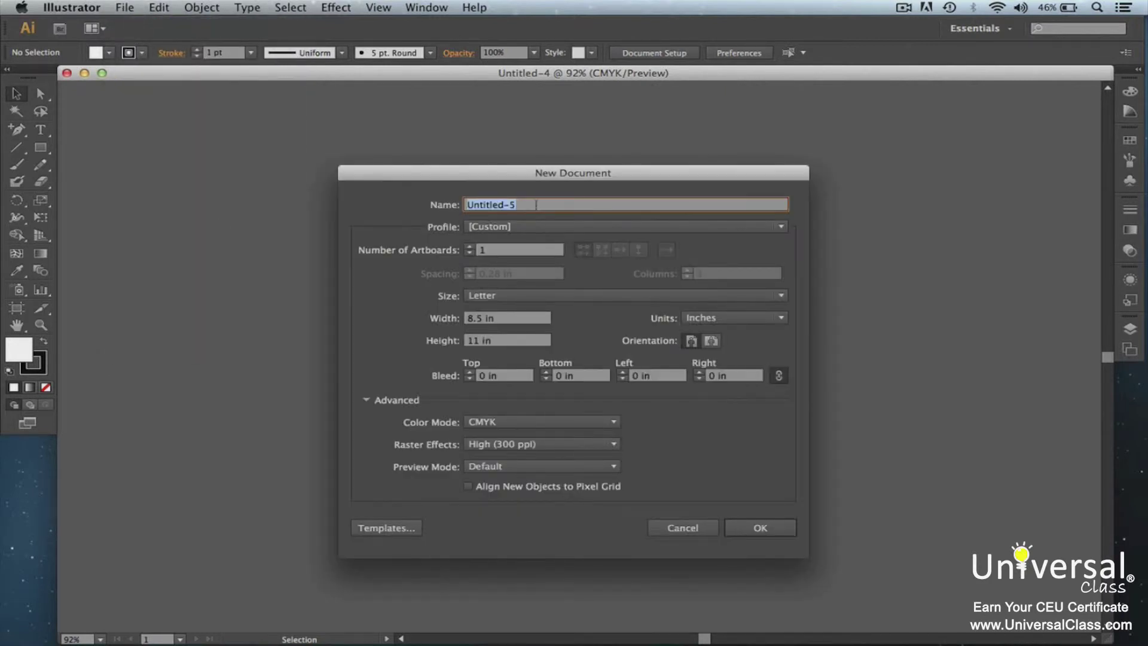
type("Document1")
left_click(781, 227)
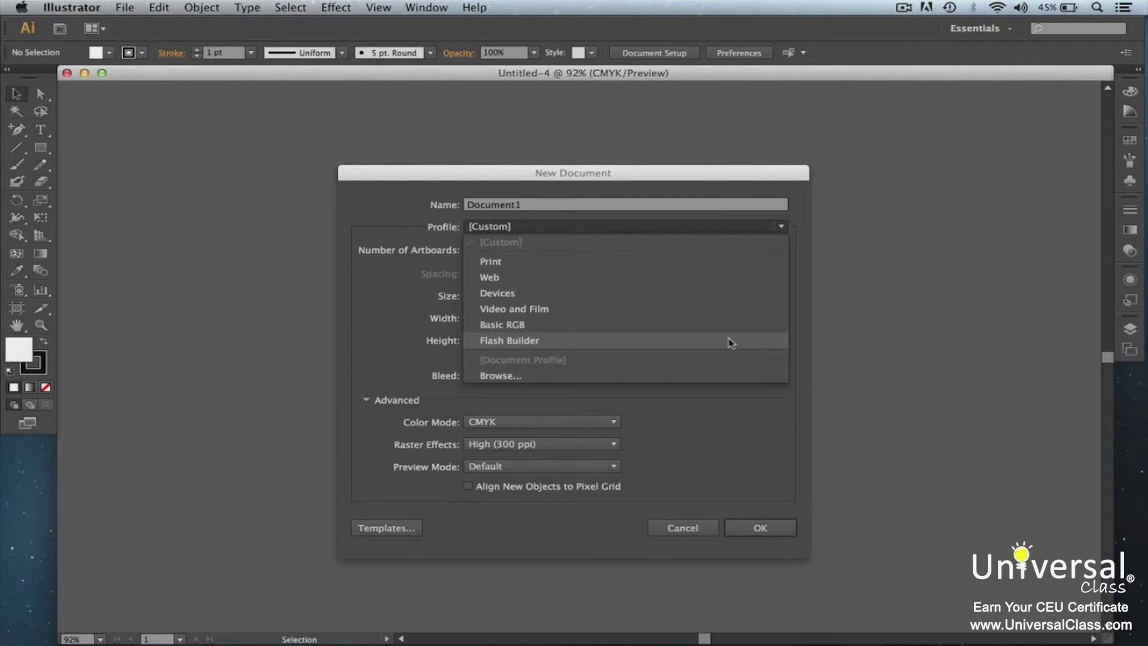
Step: Try the Print and Video and Film profiles, ending on Print (Letter, 612 × 792 pt)
left_click(666, 265)
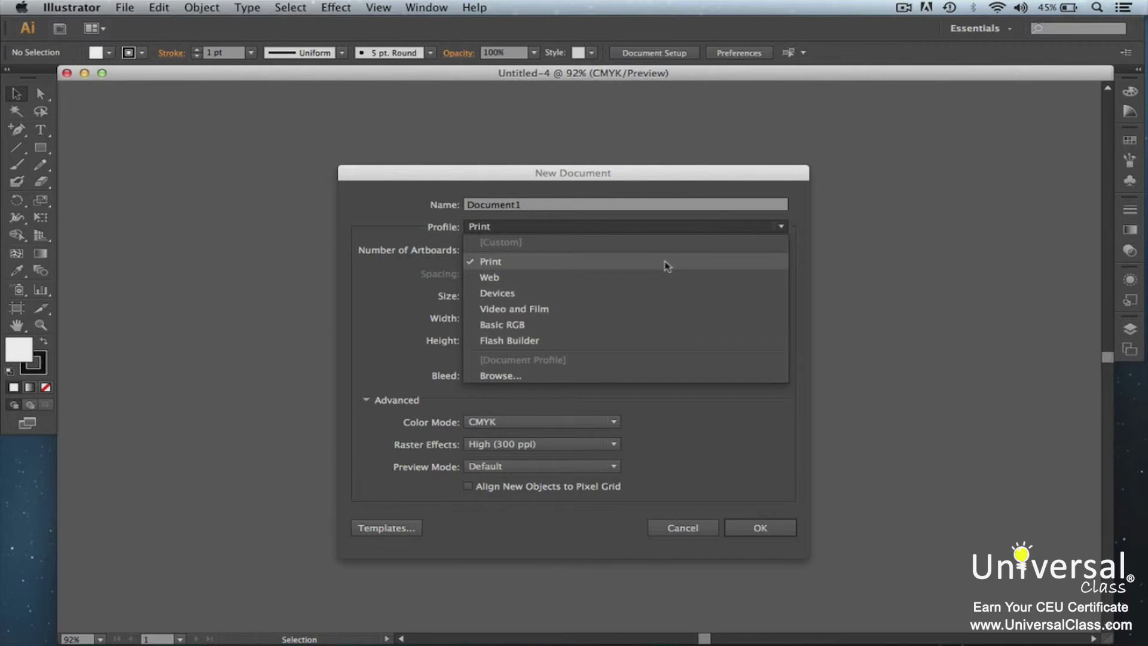
left_click(704, 259)
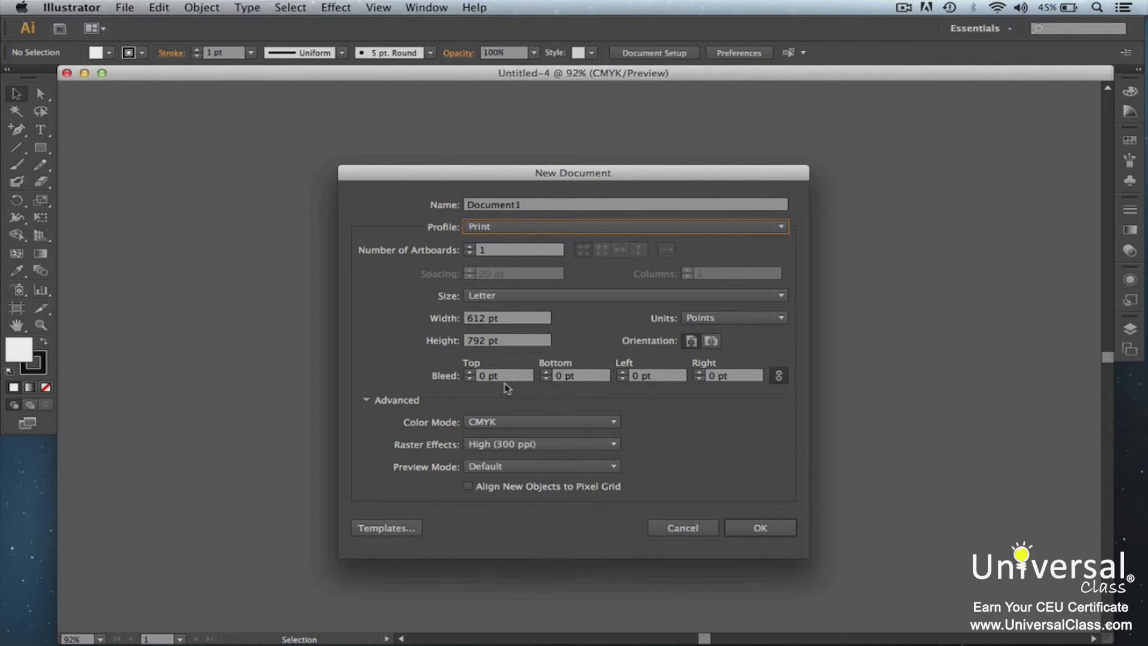
left_click(774, 228)
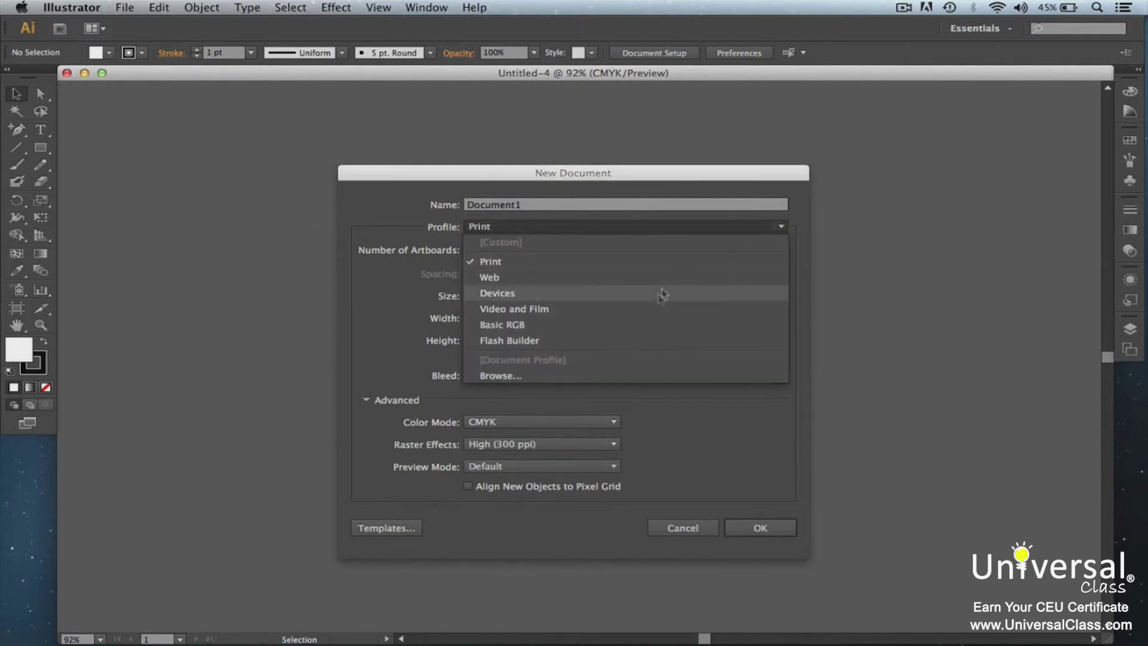
left_click(657, 309)
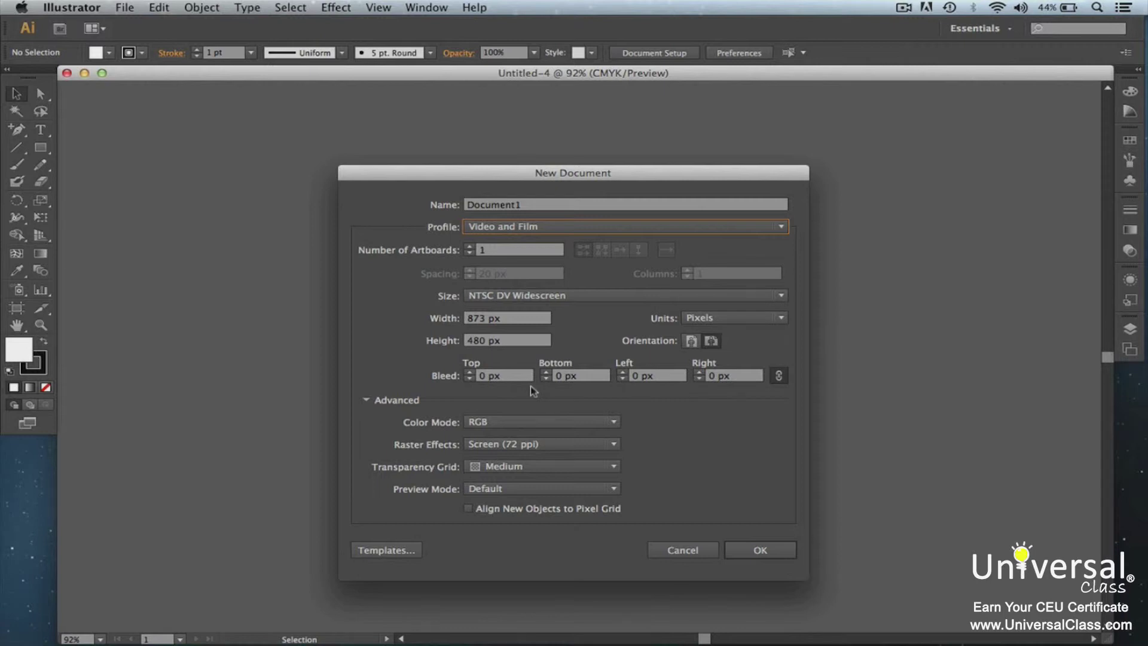
left_click(785, 231)
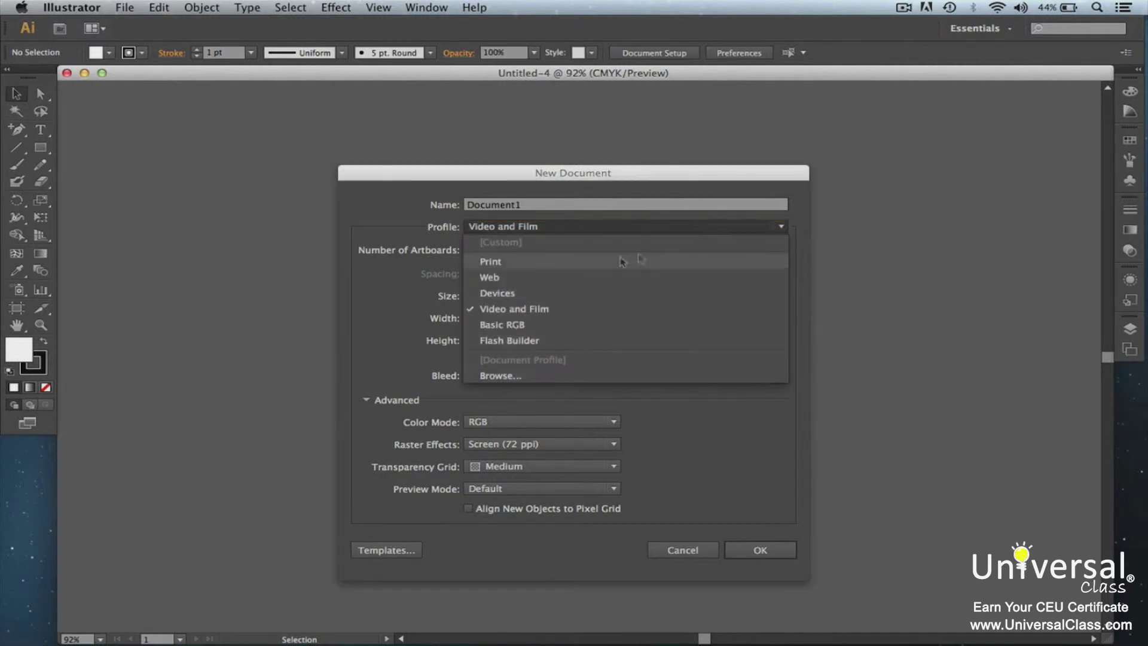
left_click(586, 265)
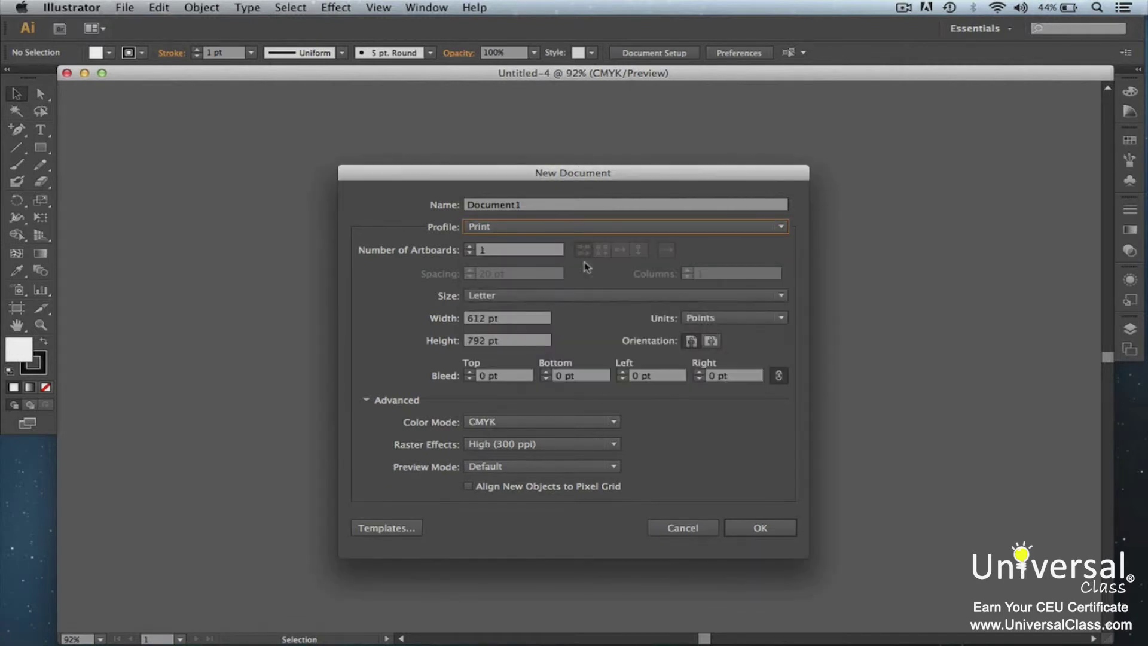
Step: Set the number of artboards to 2, laid out in a grid by column
double_click(492, 254)
type("2")
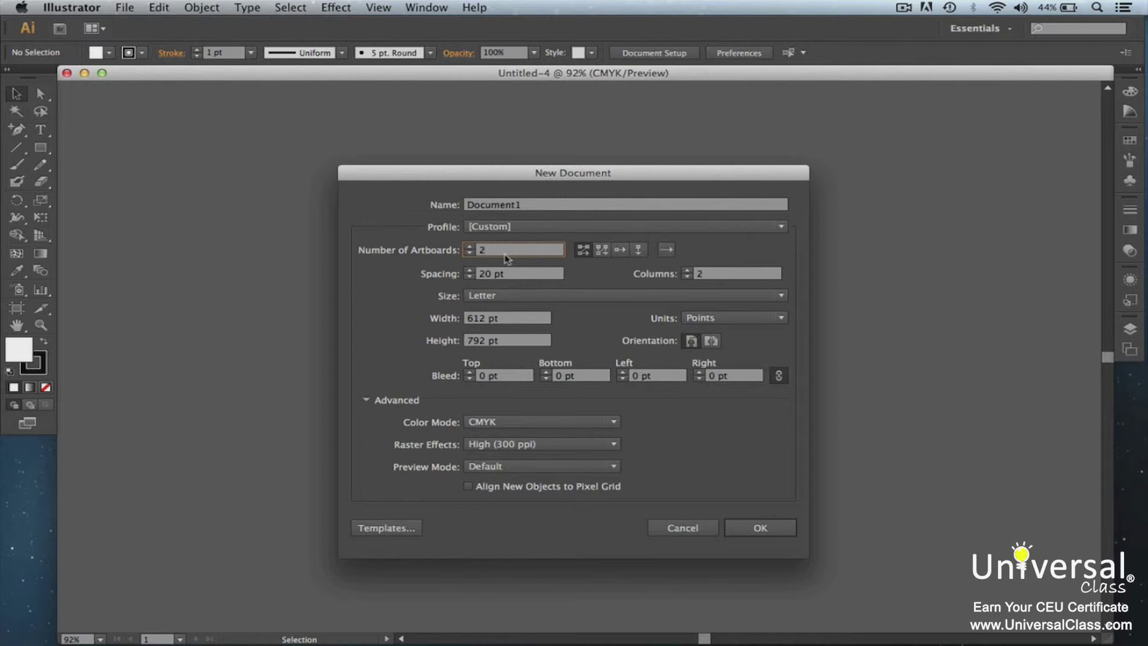
key("Tab")
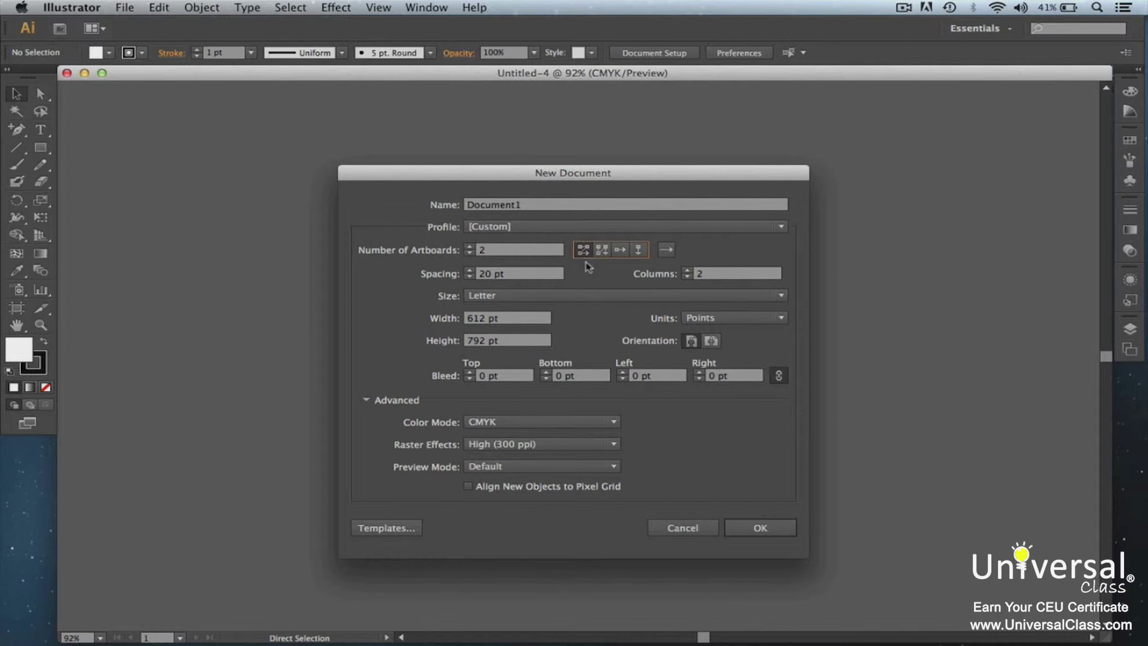
left_click(603, 249)
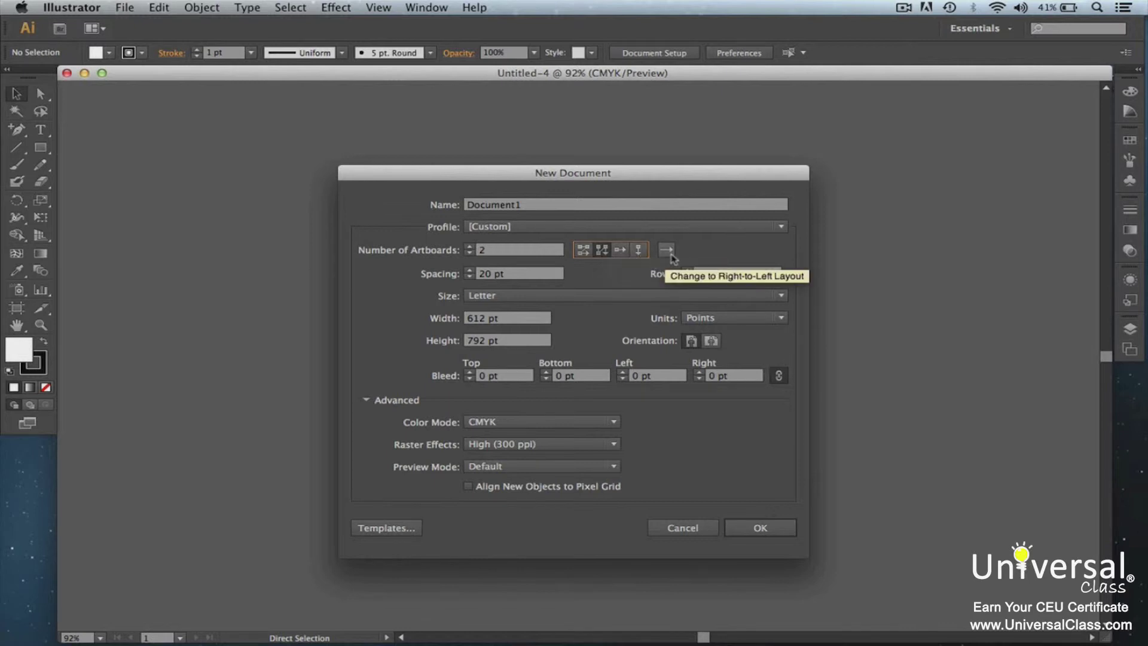
left_click(602, 252)
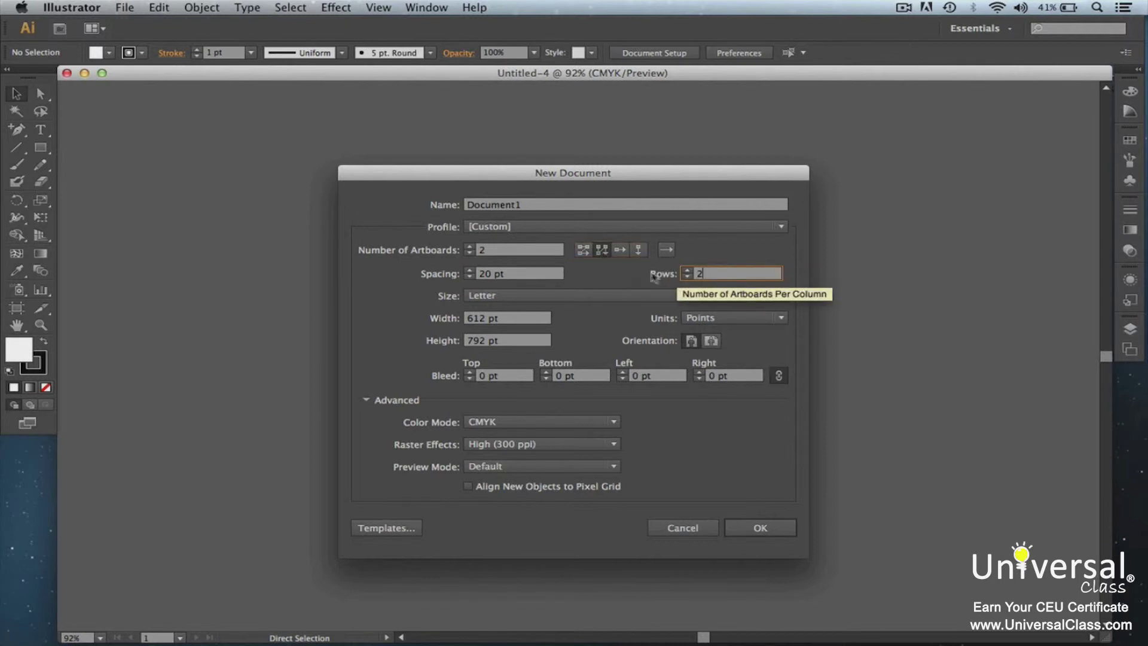
Step: Try the row, column and right-to-left layouts, then create the document with 20 pt spacing
left_click(621, 253)
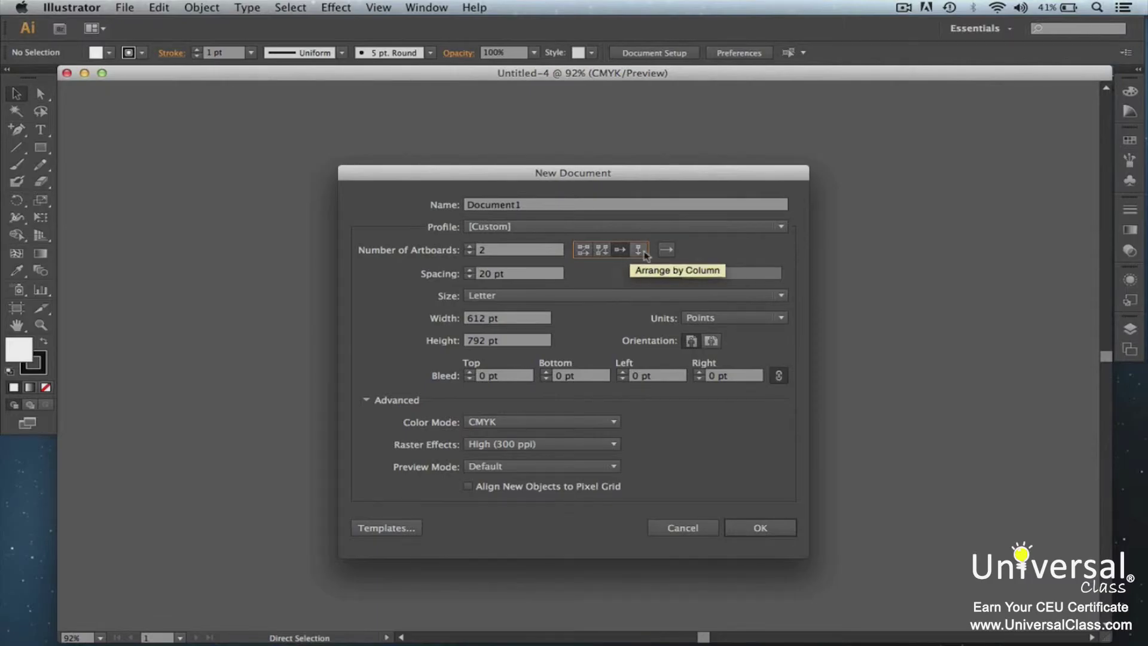
left_click(642, 251)
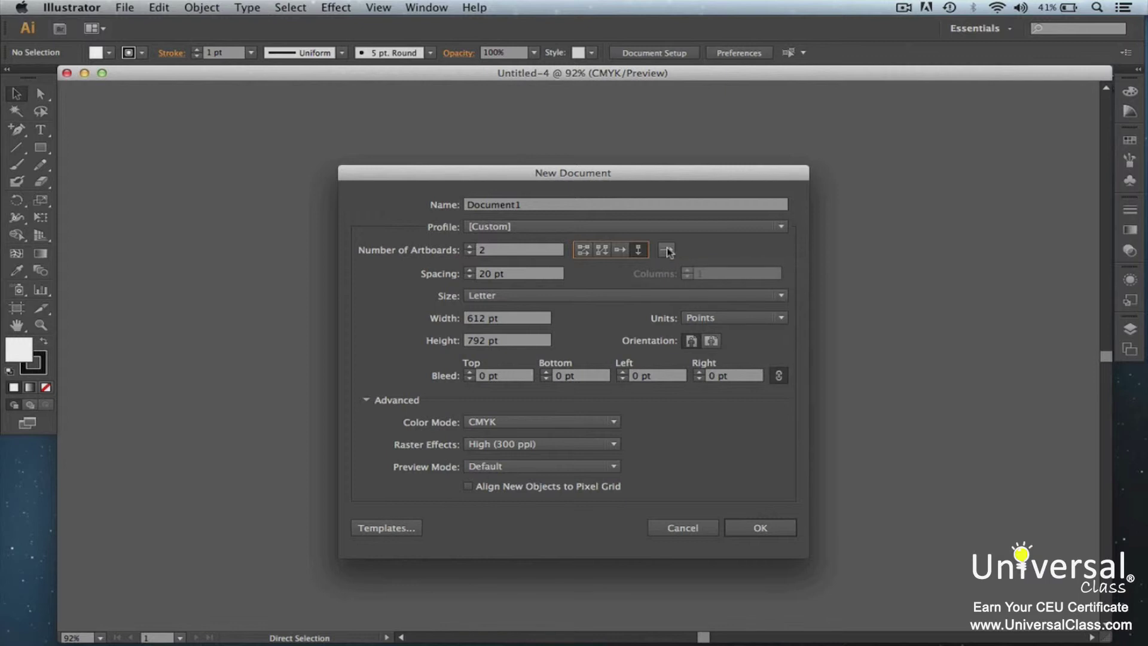
left_click(667, 252)
left_click(668, 251)
left_click(582, 249)
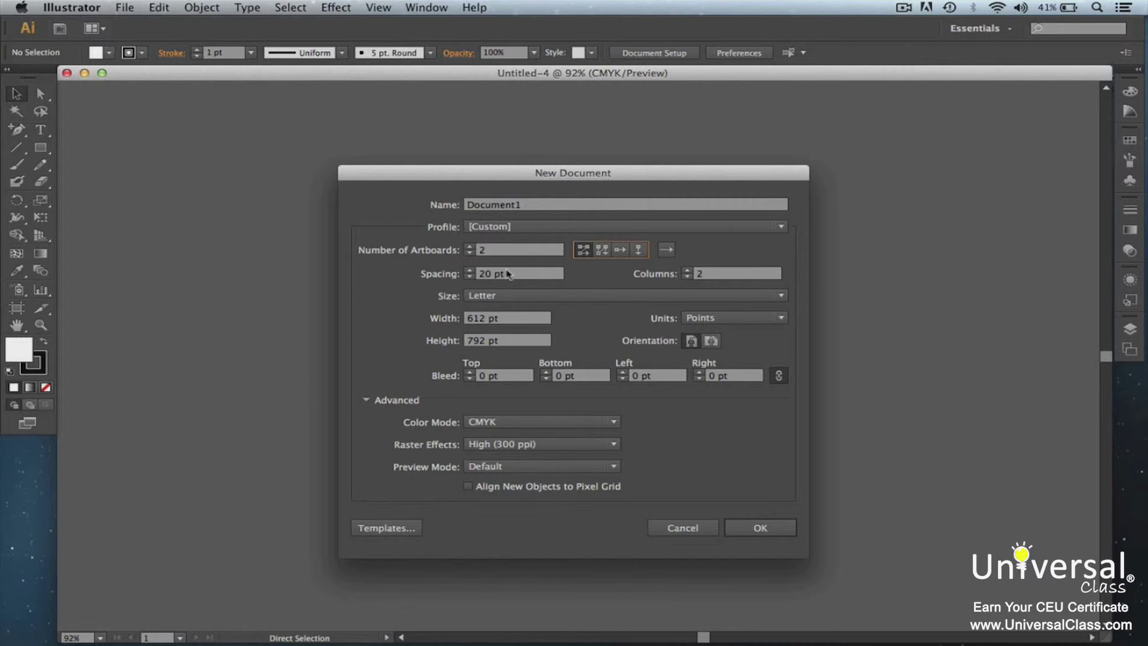
left_click(517, 276)
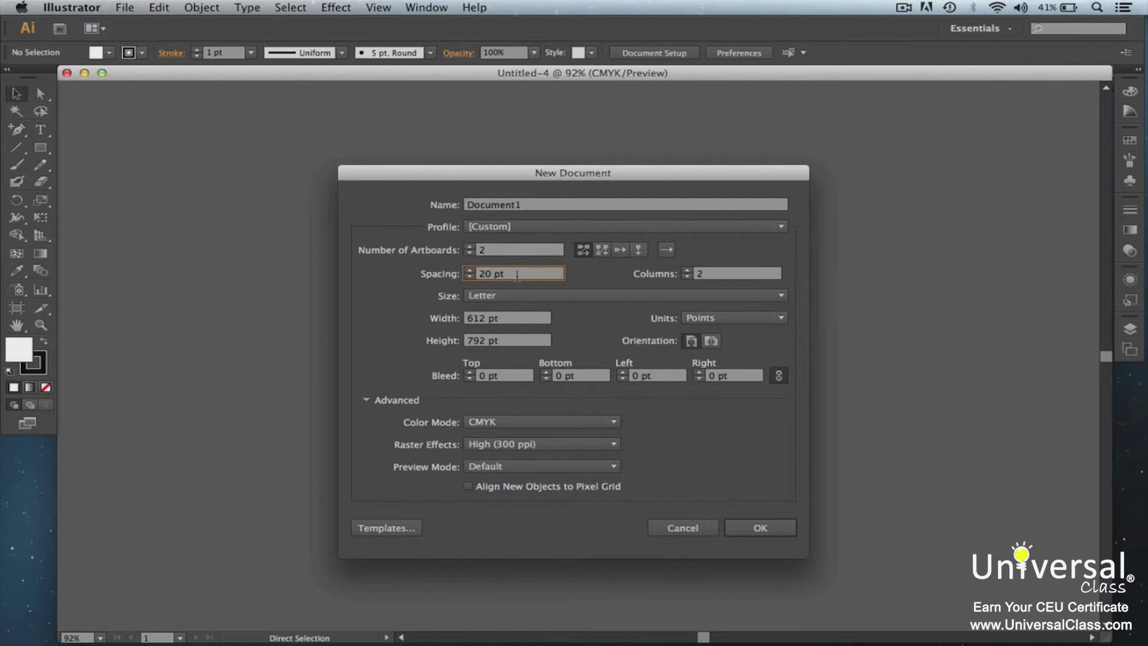
left_click(757, 527)
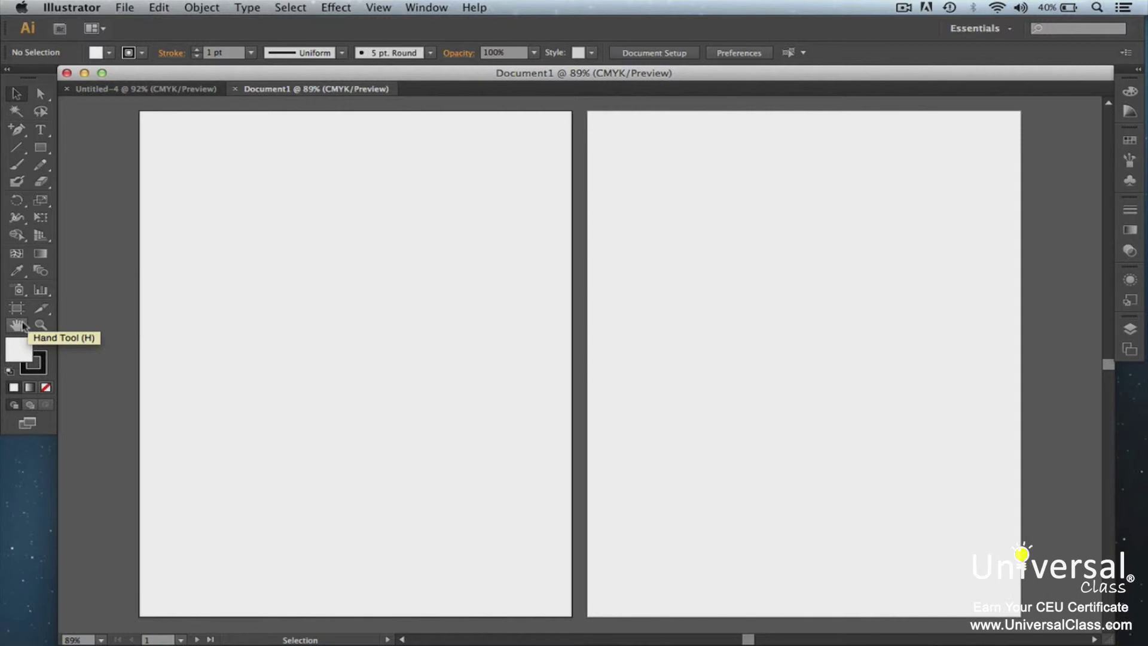
left_click(21, 326)
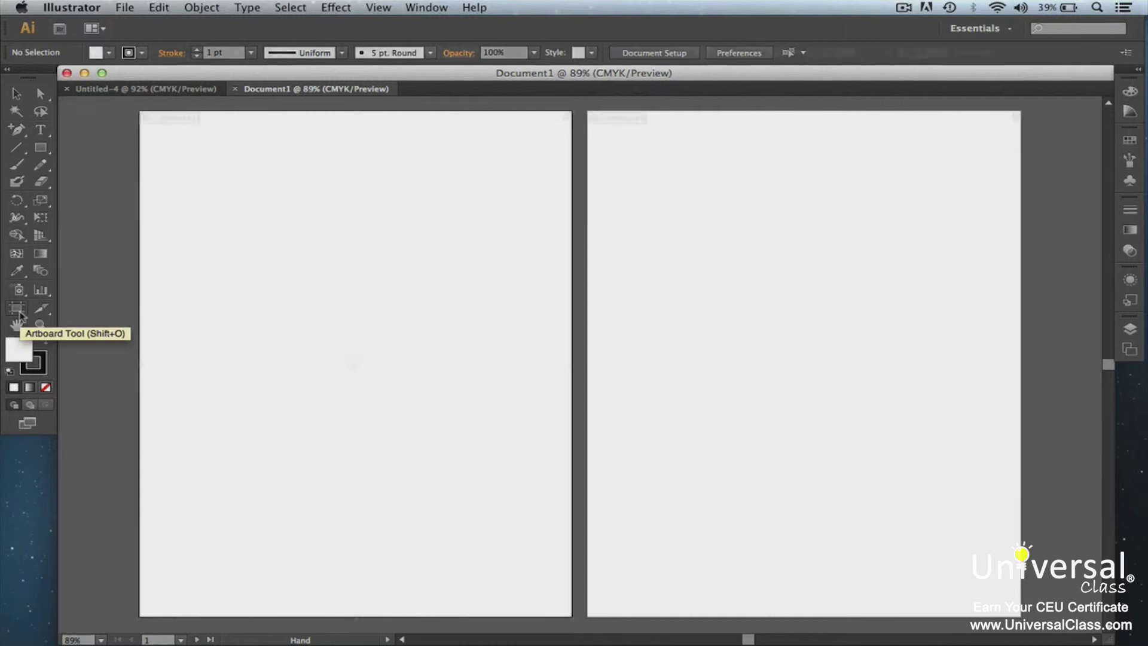
left_click(17, 308)
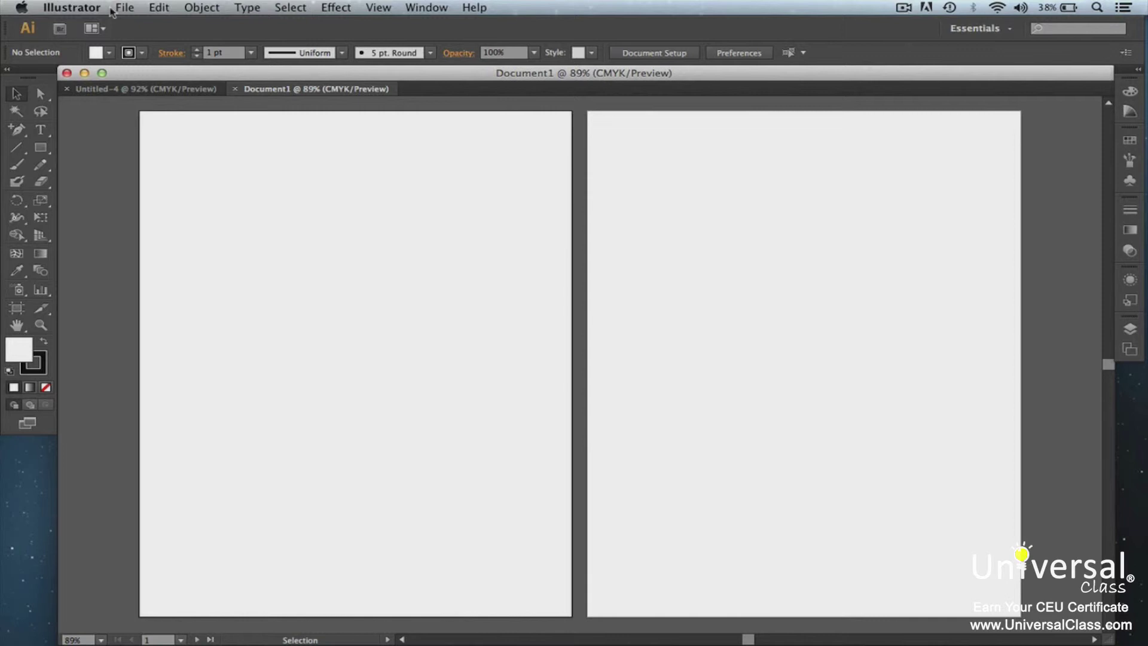
left_click(125, 7)
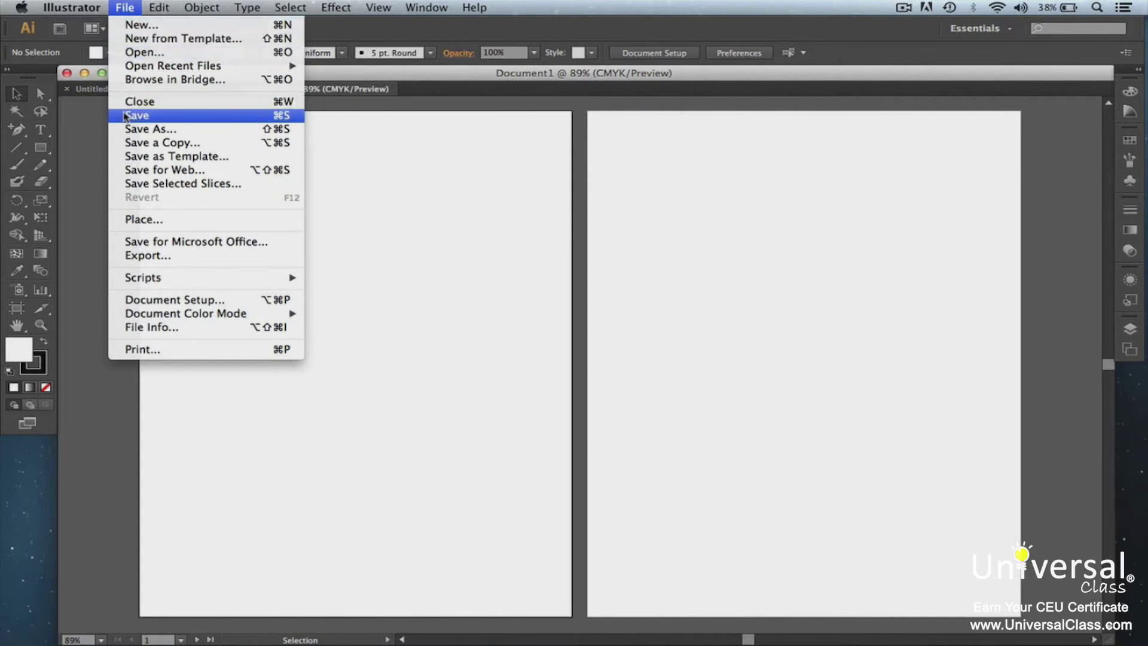
mouse_move(155, 6)
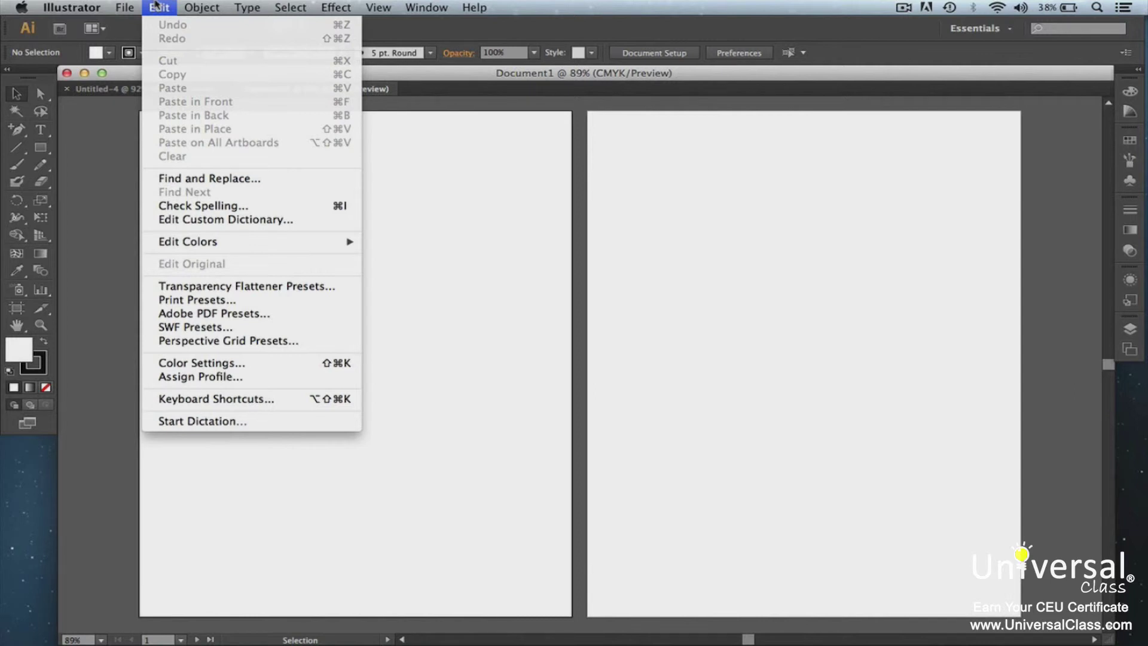
left_click(155, 6)
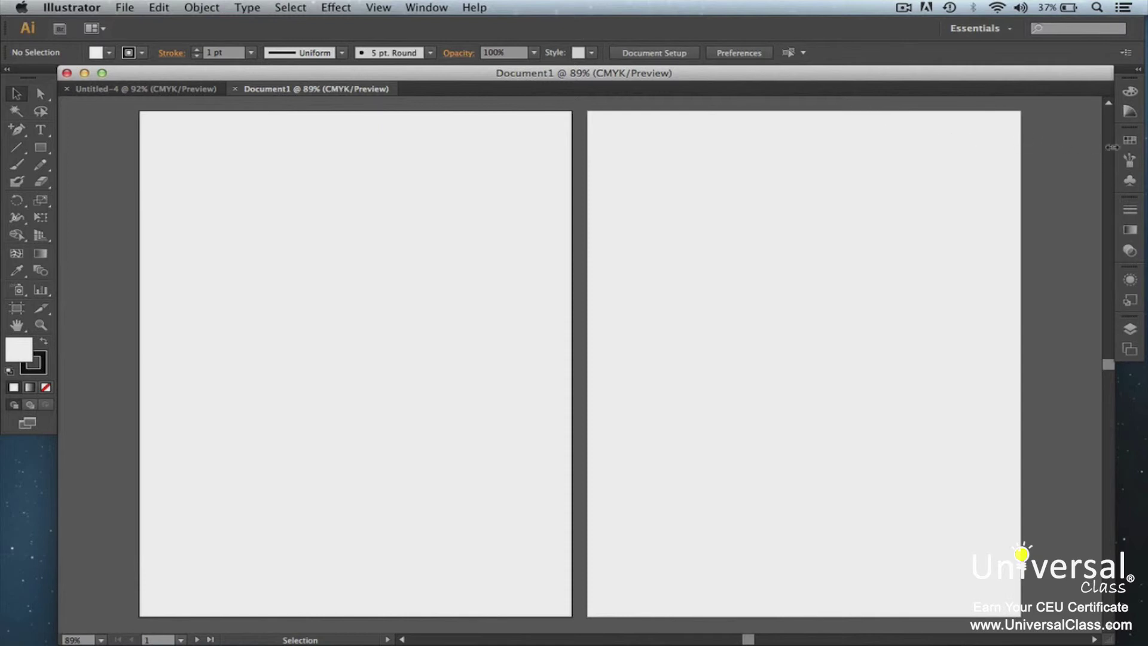
left_click(1129, 95)
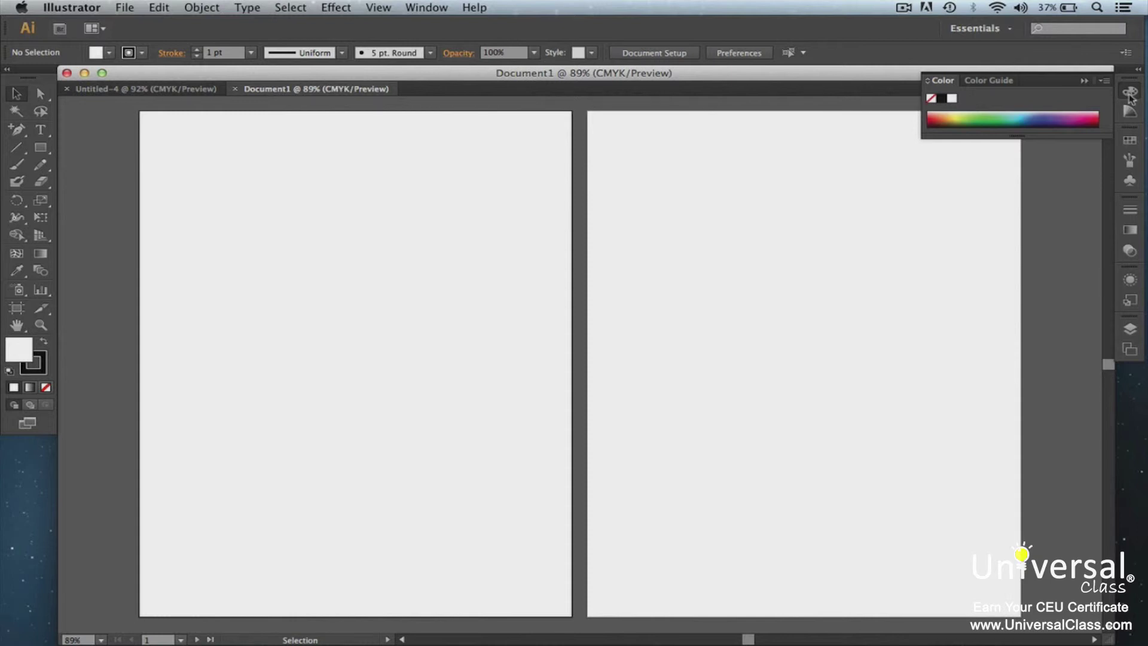
left_click(1129, 160)
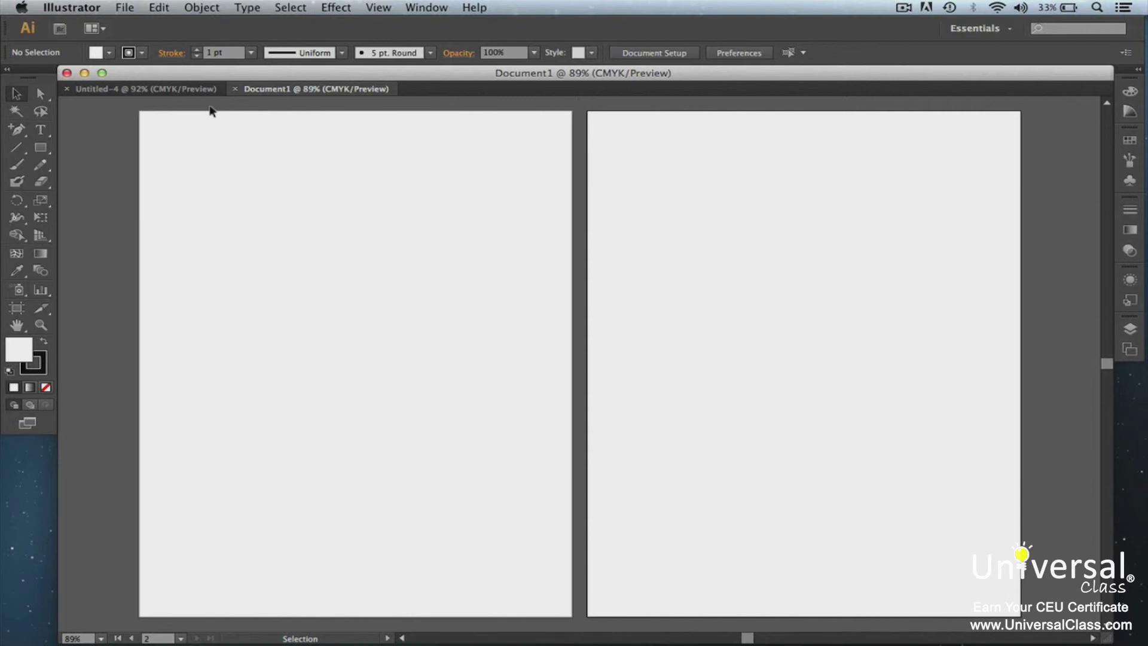
left_click(122, 91)
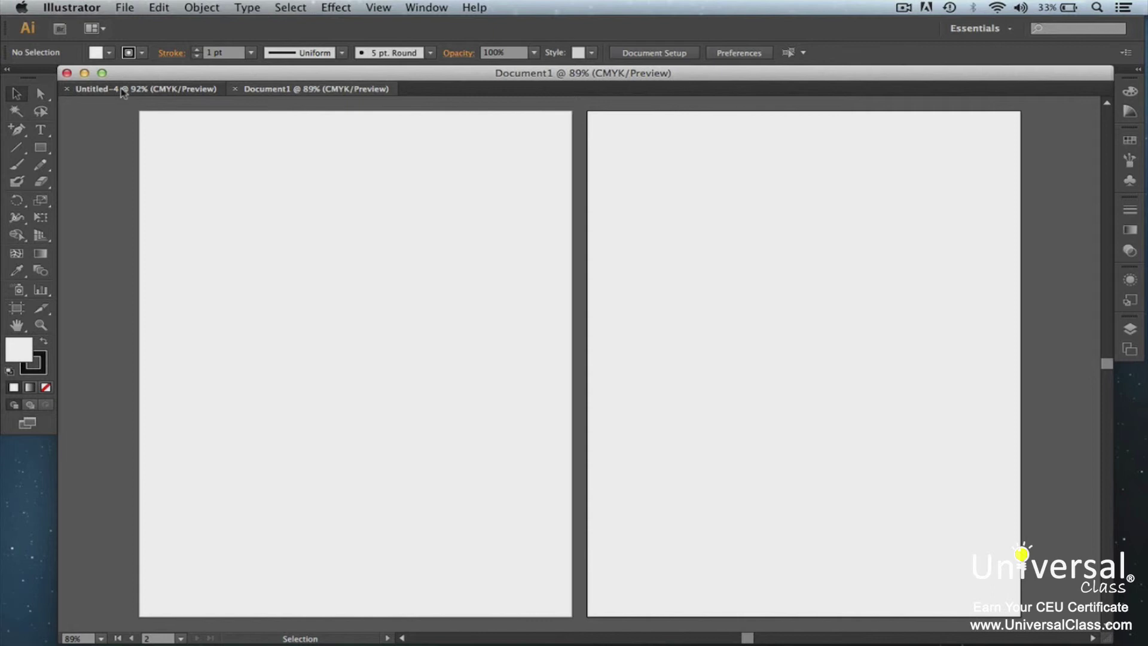
left_click_drag(122, 91, 325, 91)
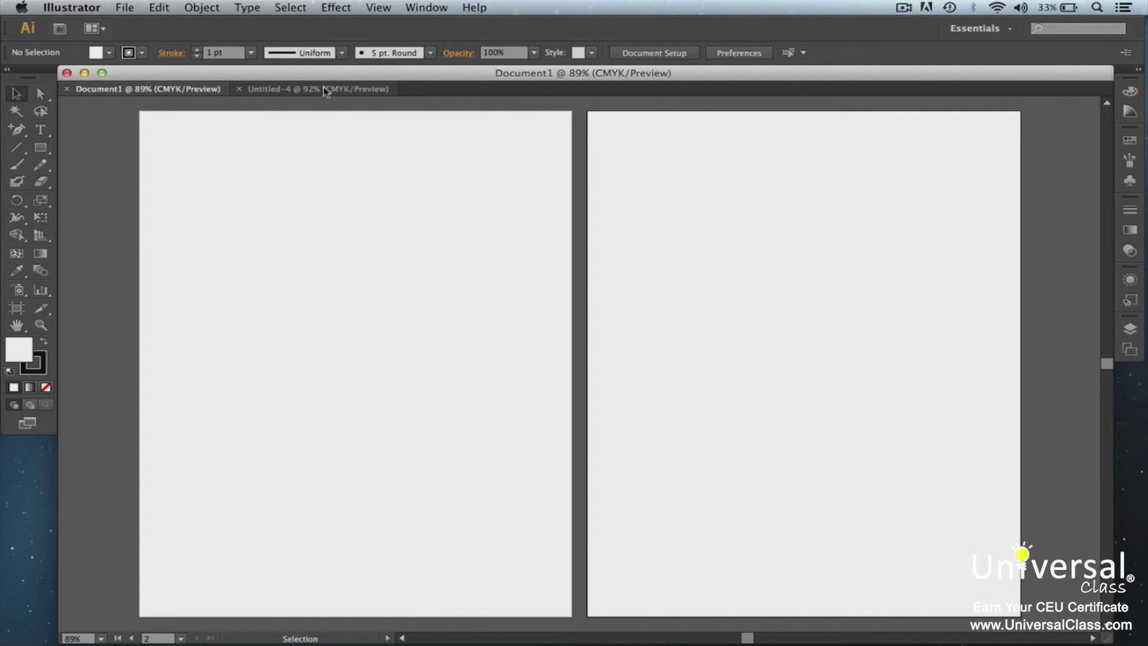
left_click_drag(326, 91, 352, 137)
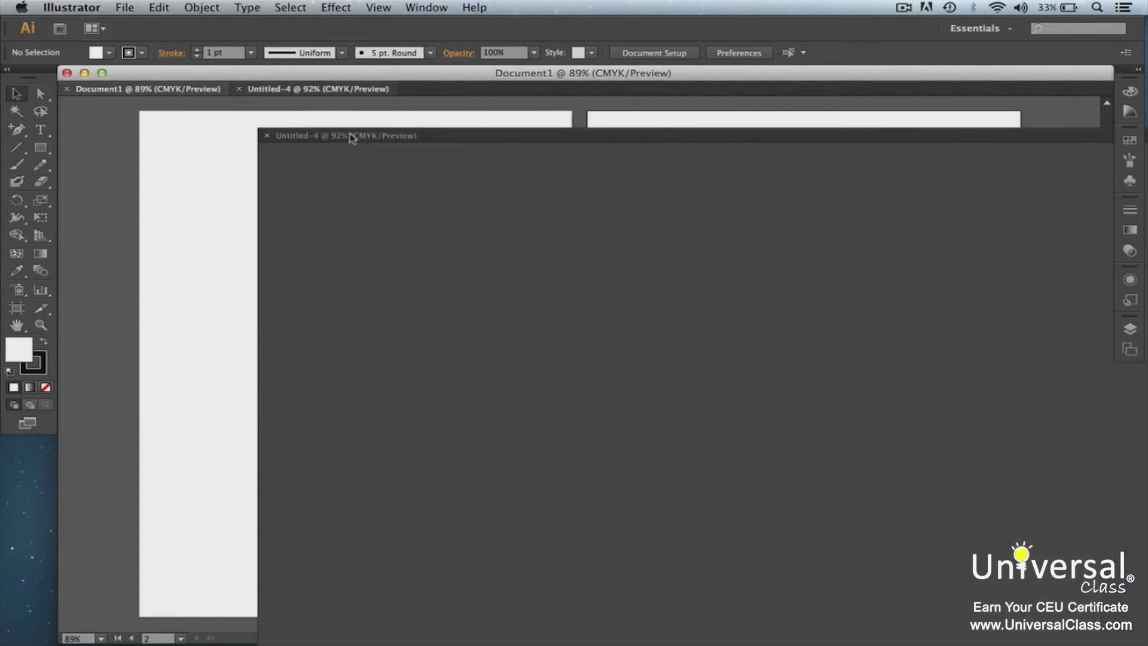
left_click_drag(352, 138, 352, 138)
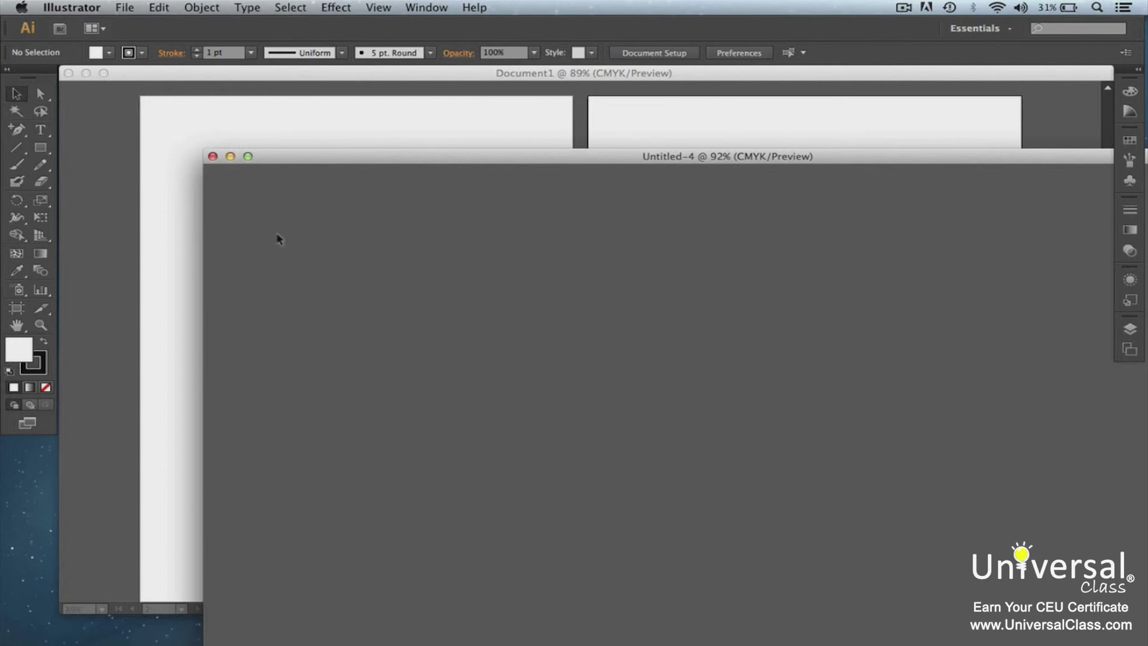
left_click(543, 77)
left_click_drag(543, 76, 561, 169)
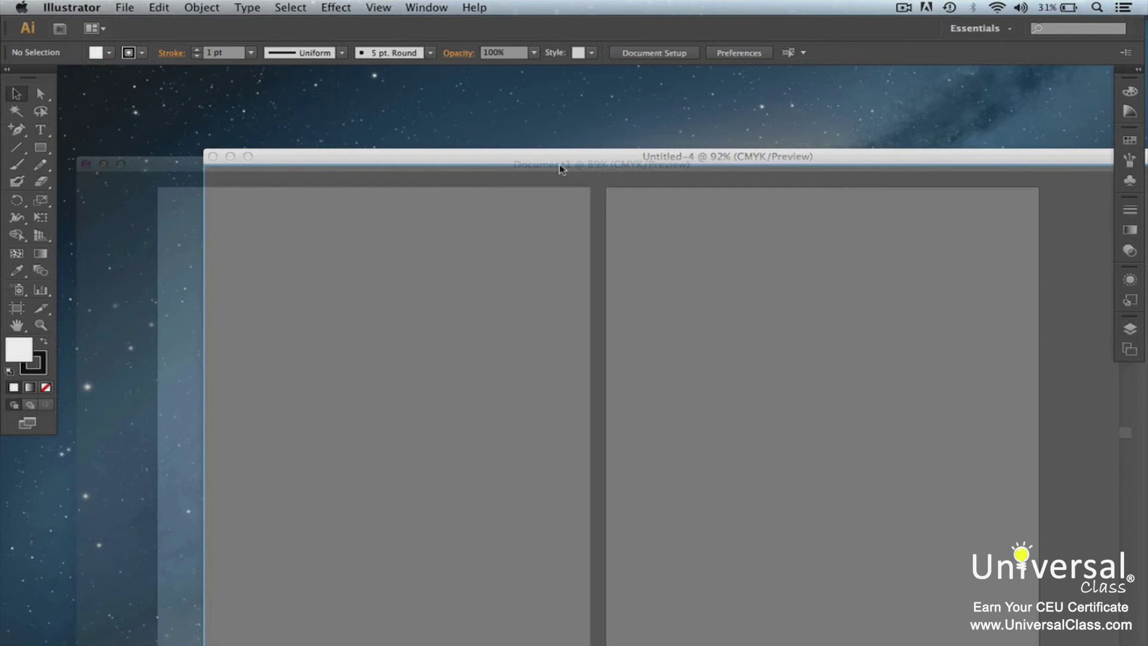
left_click_drag(560, 169, 562, 172)
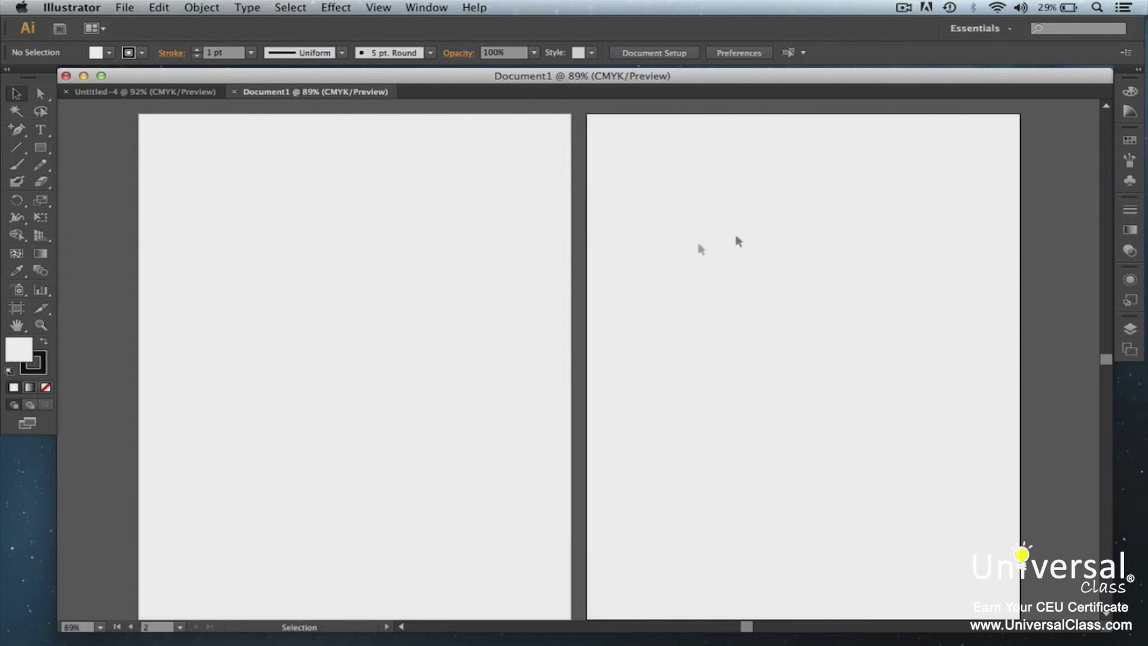
left_click(1129, 94)
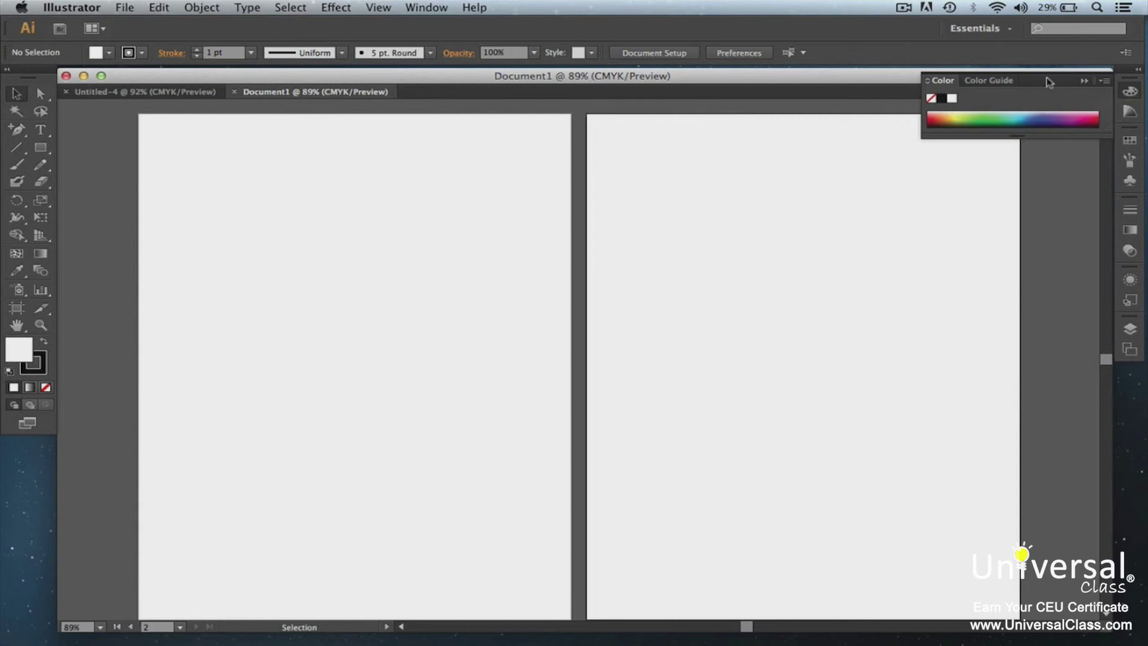
Step: Pull the Color panel out of the dock and float it over the right artboard
left_click_drag(1046, 77, 756, 212)
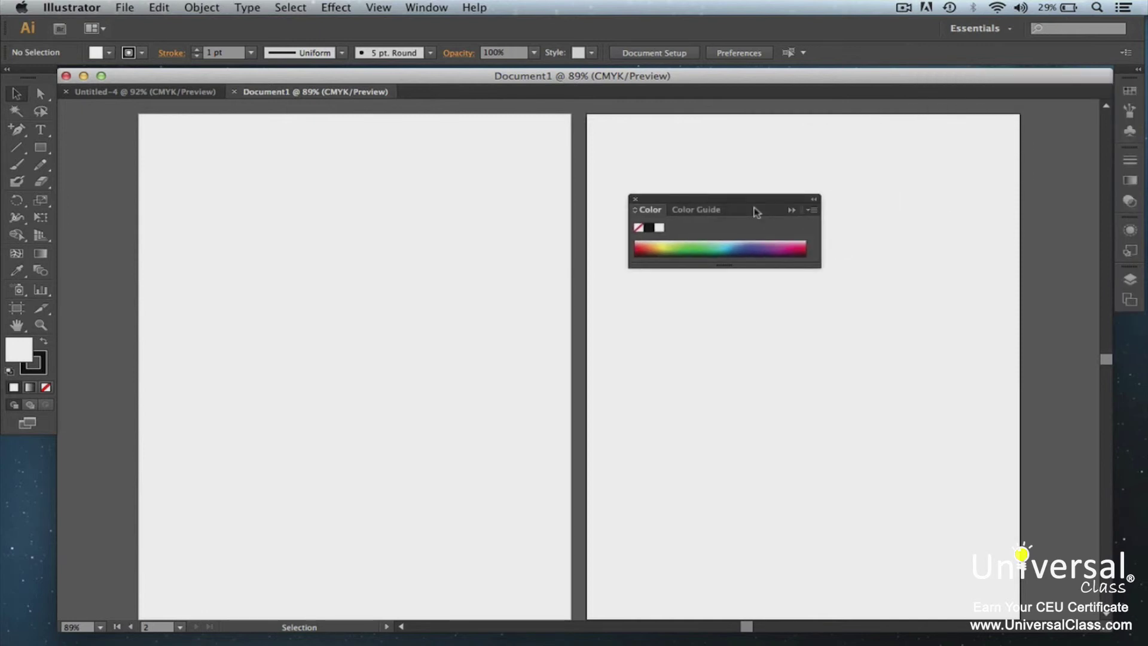
left_click_drag(756, 212, 1129, 108)
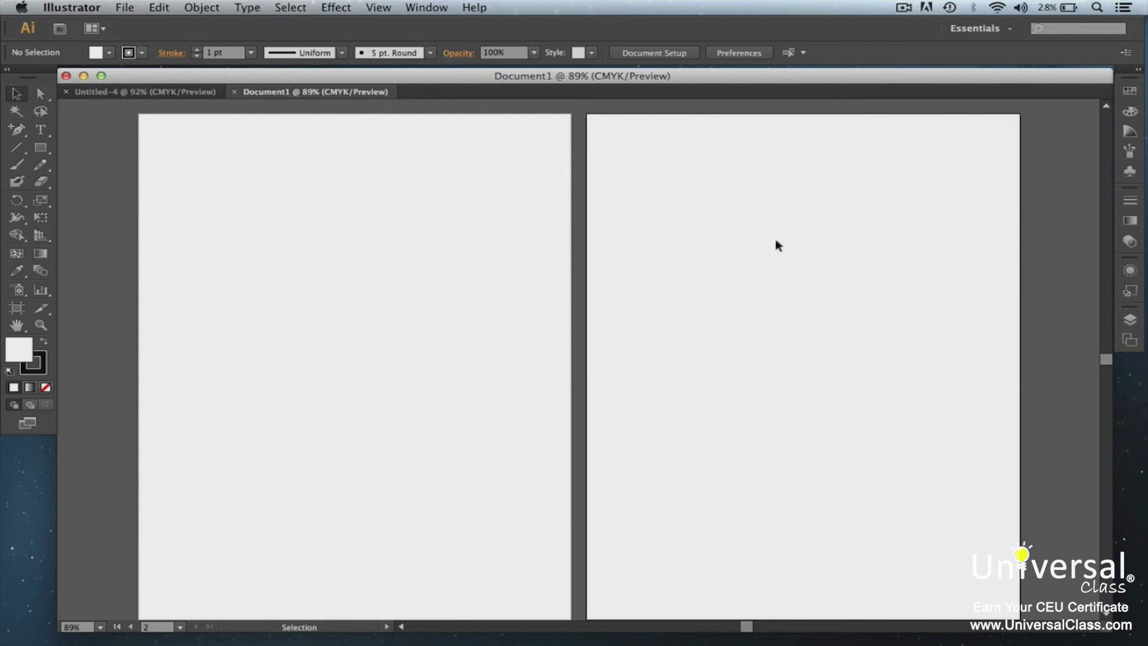
left_click(79, 8)
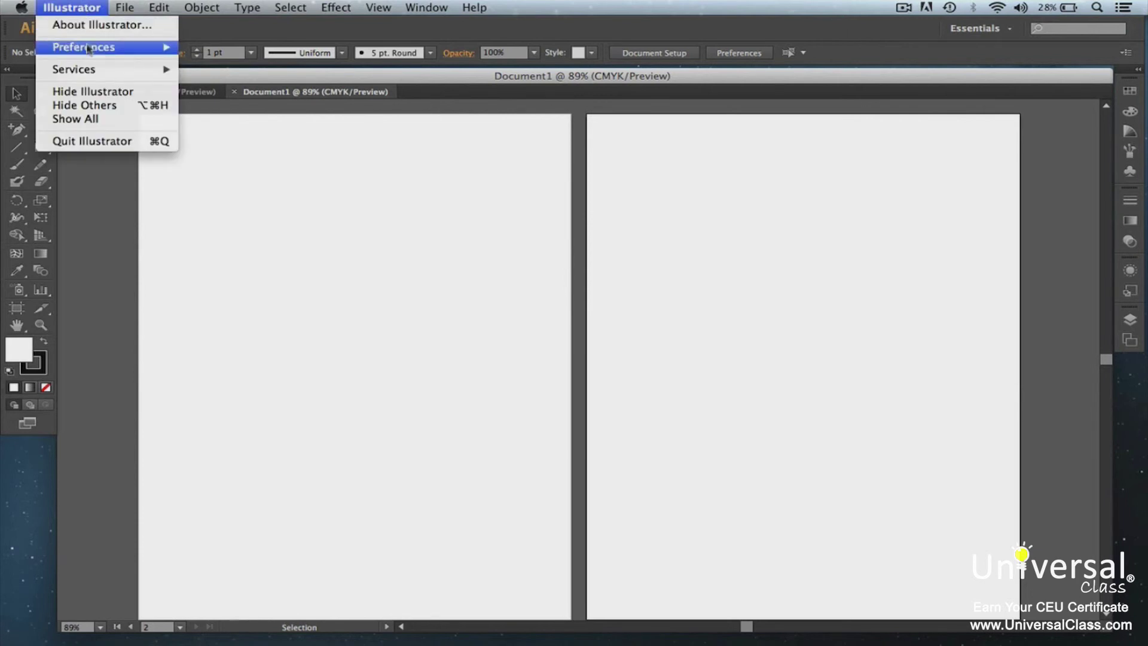
mouse_move(88, 52)
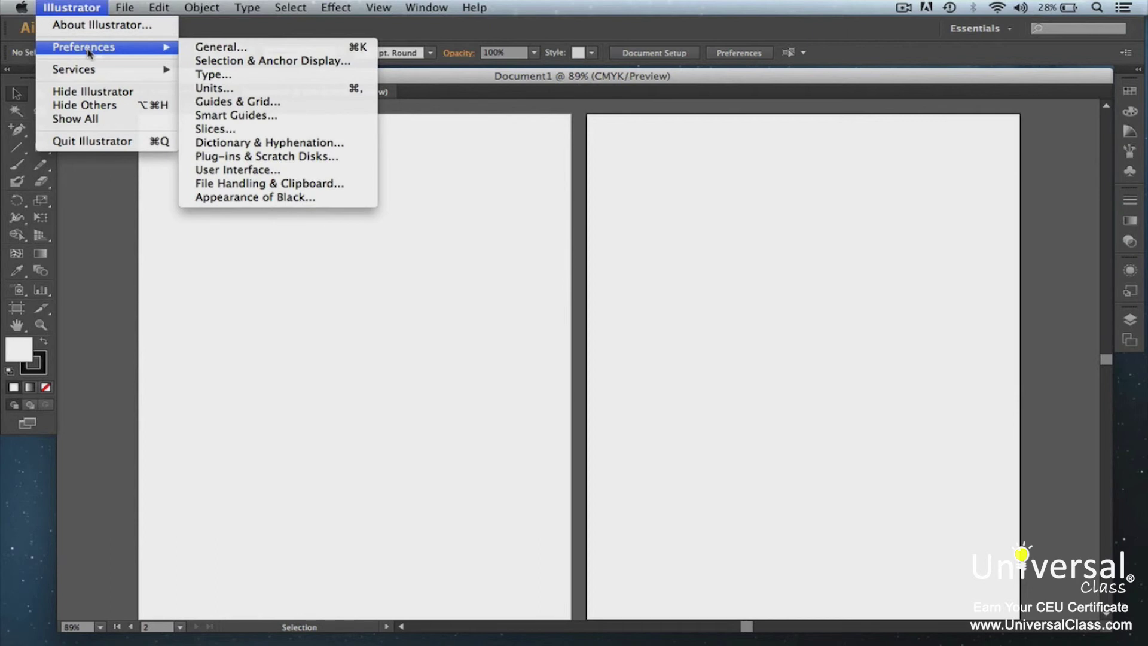
left_click(216, 47)
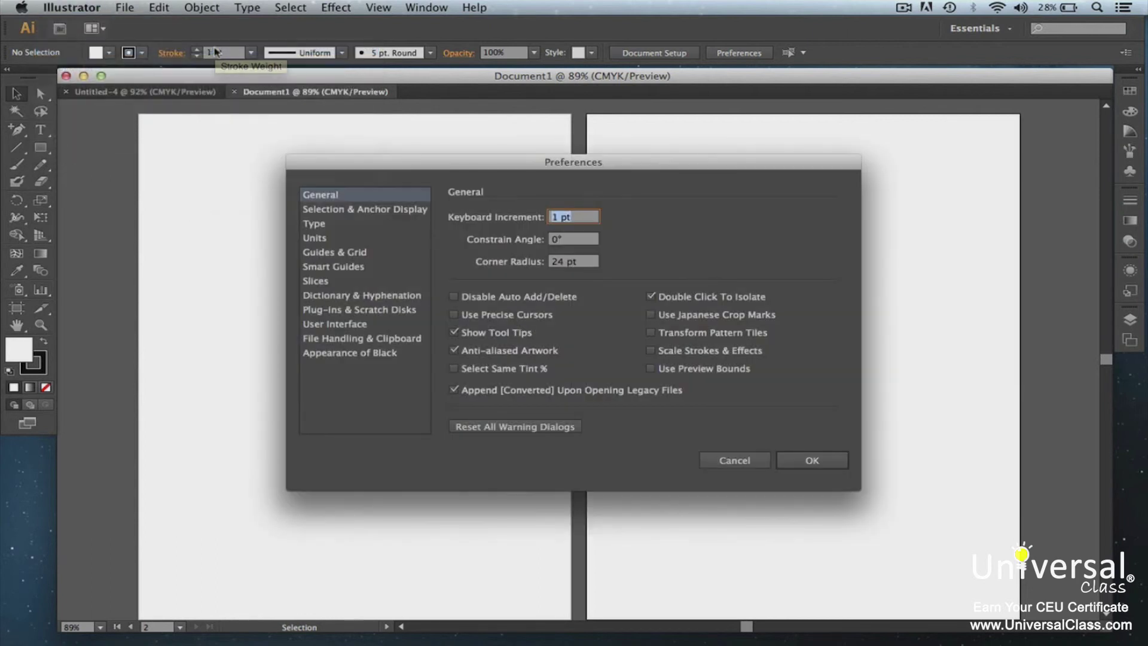
left_click(819, 461)
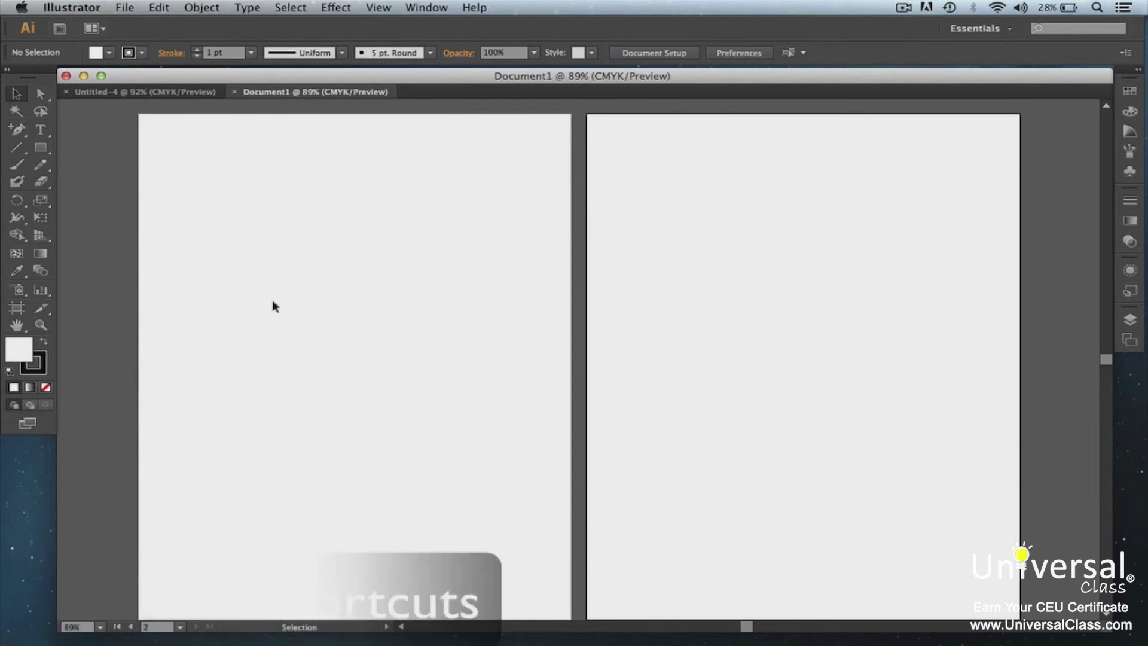
left_click(164, 9)
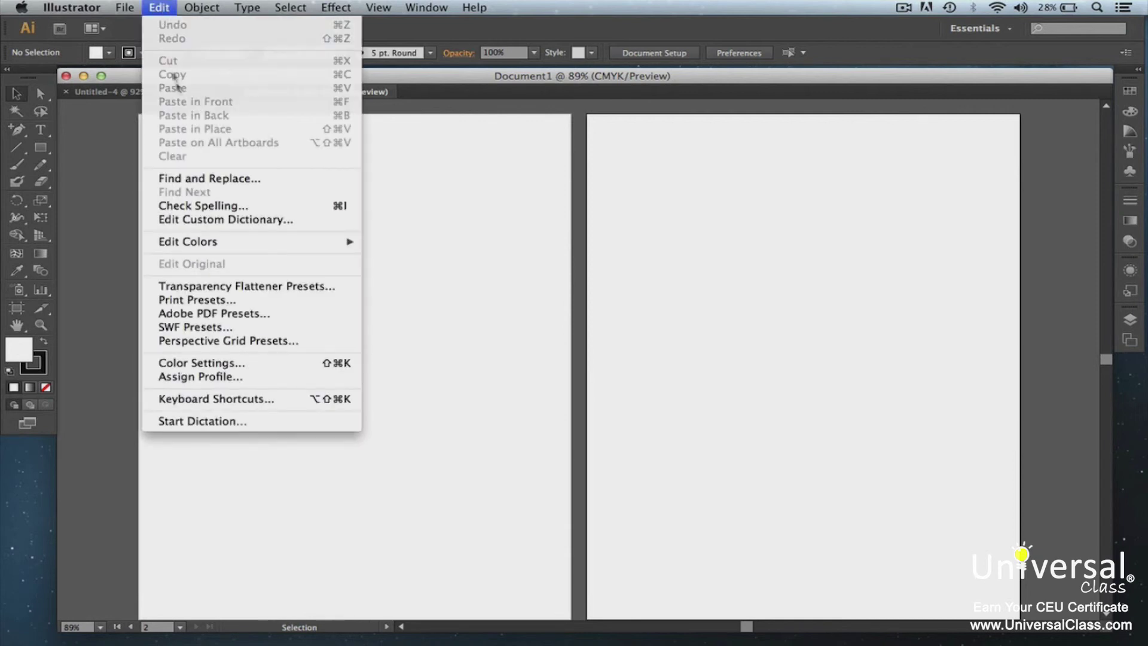
left_click(238, 399)
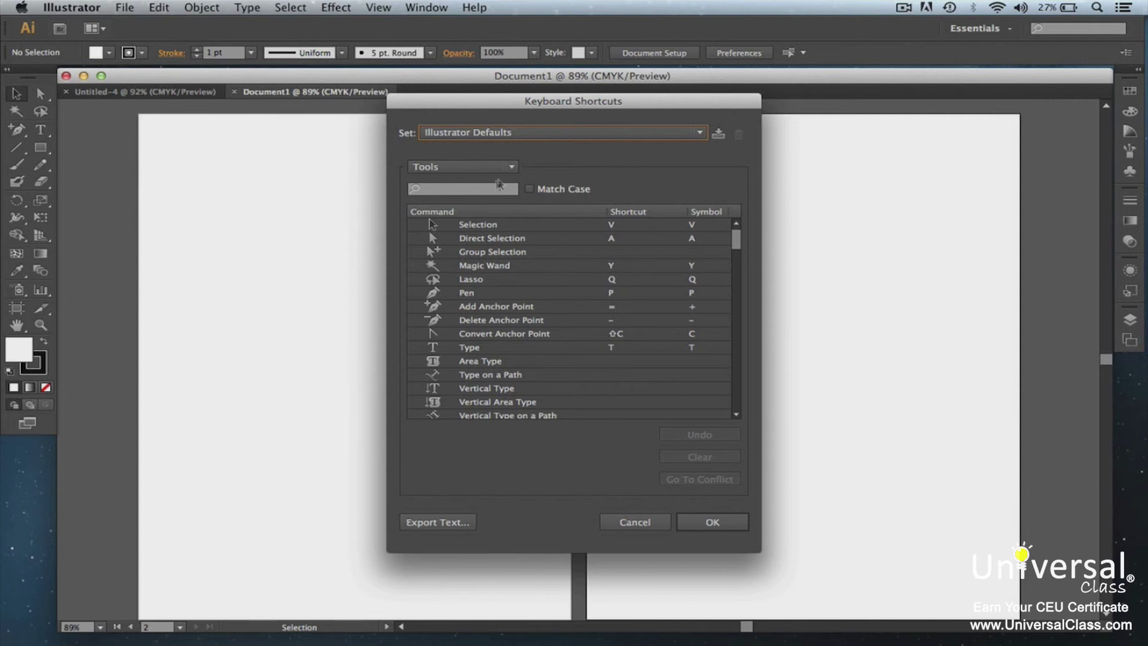
left_click(511, 167)
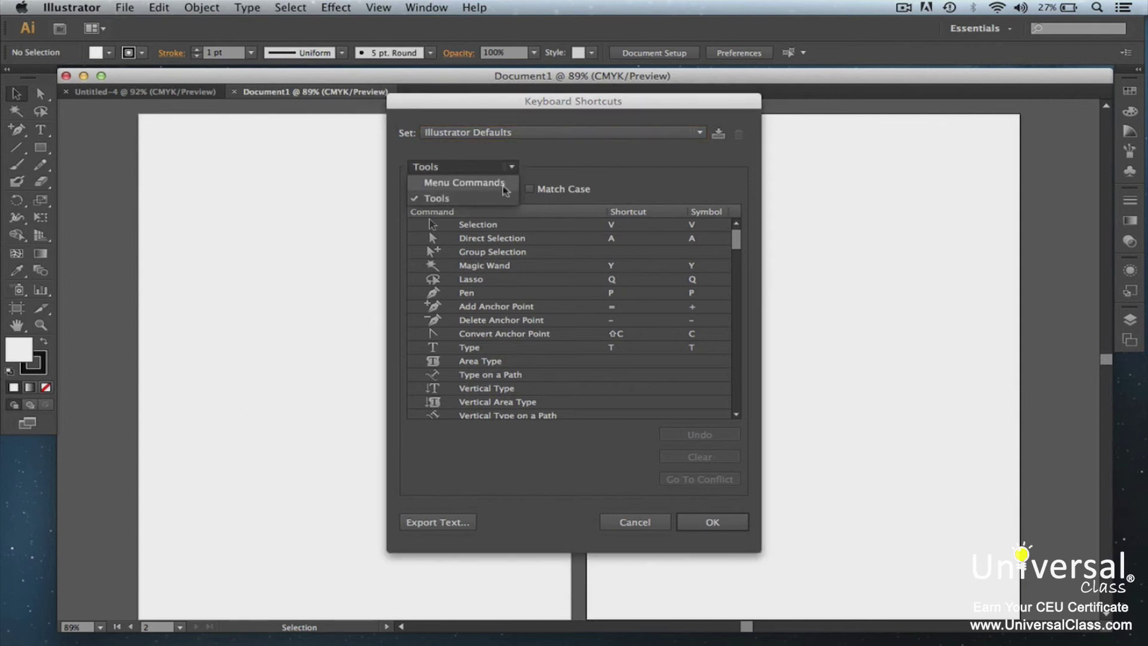
left_click(508, 182)
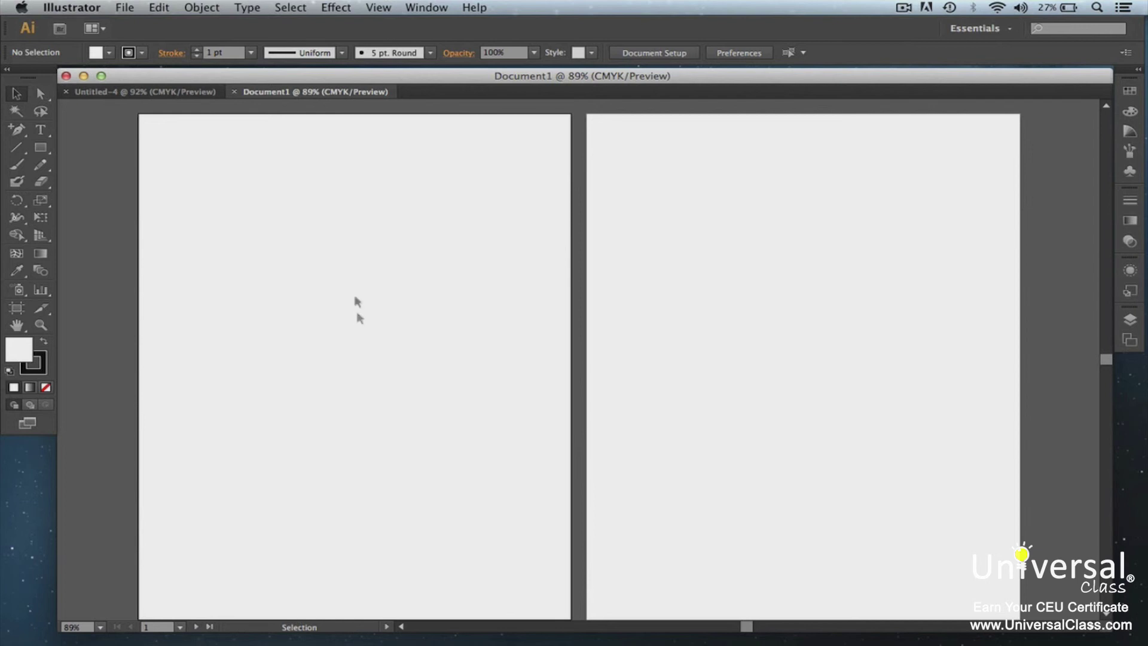
left_click(378, 9)
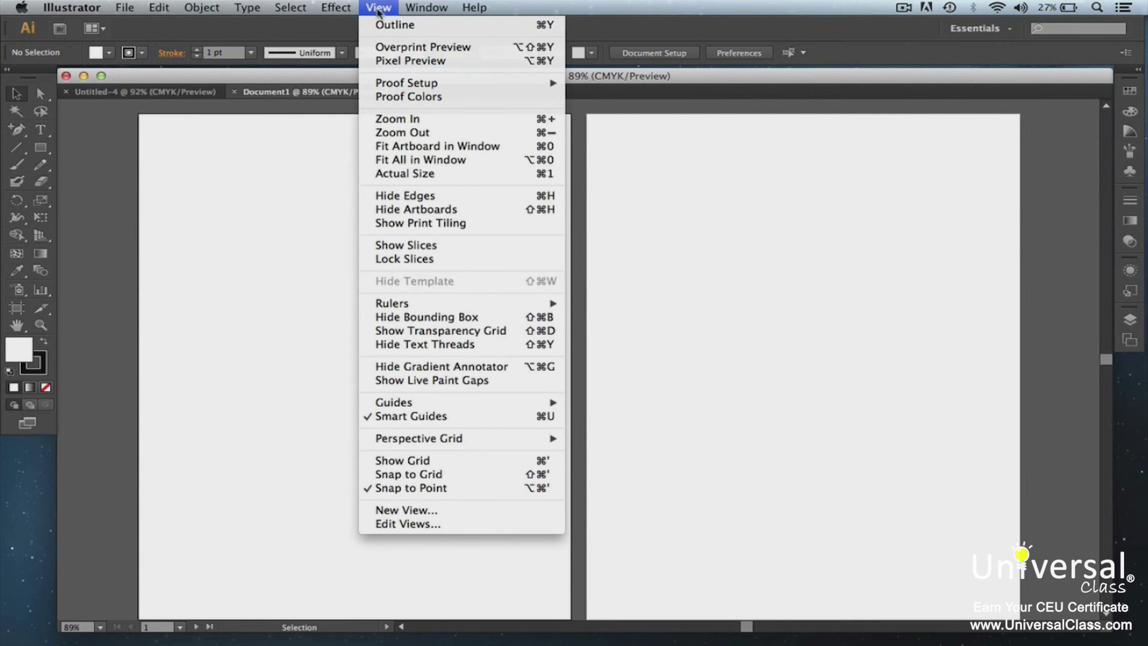
mouse_move(556, 305)
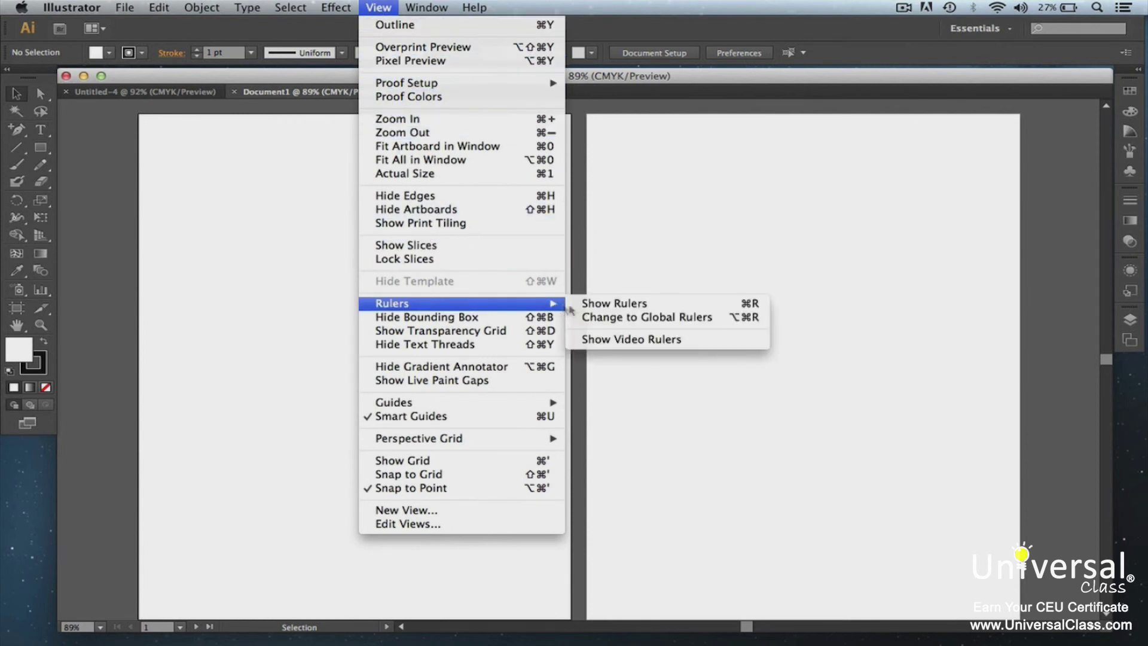
left_click(591, 305)
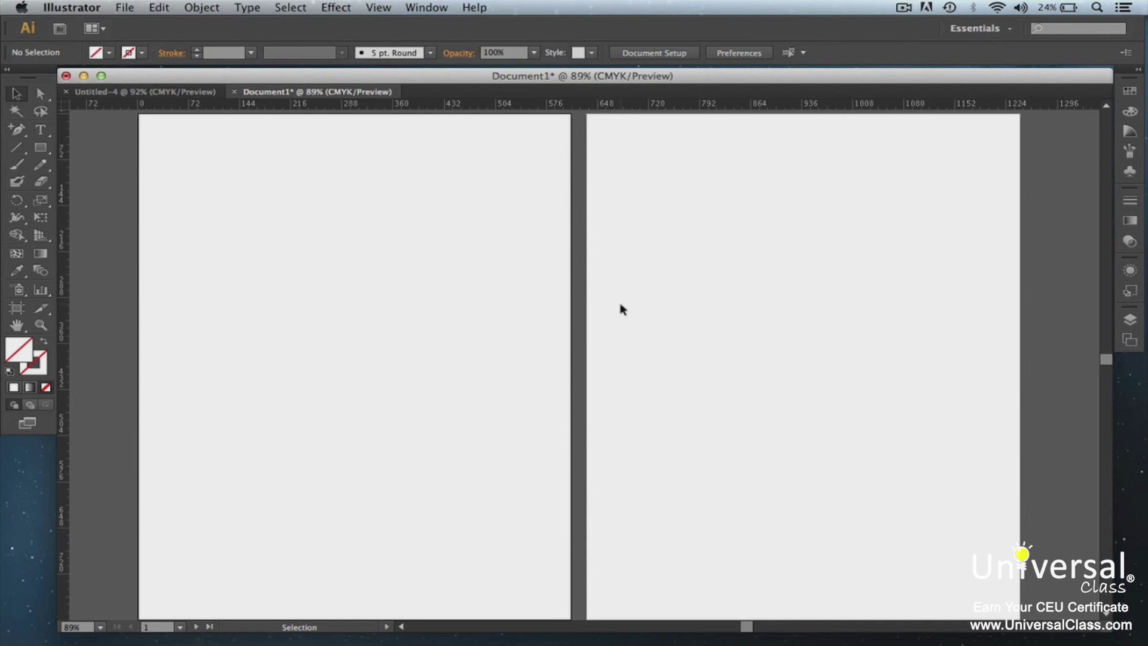
left_click(365, 6)
mouse_move(472, 305)
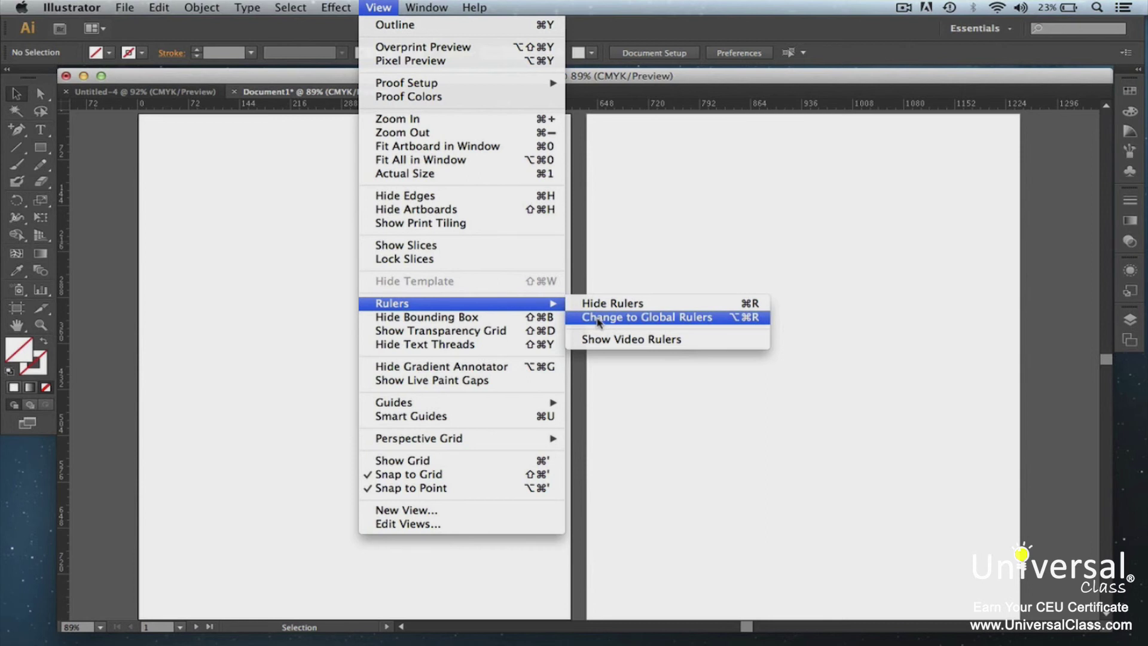
left_click(650, 265)
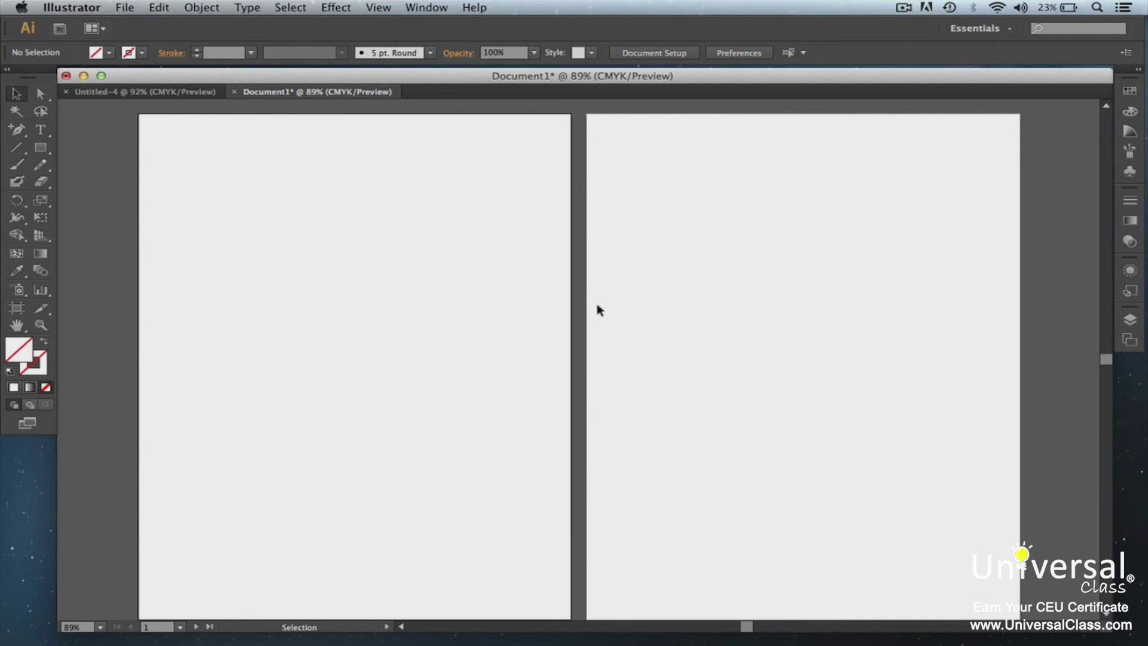
left_click(378, 7)
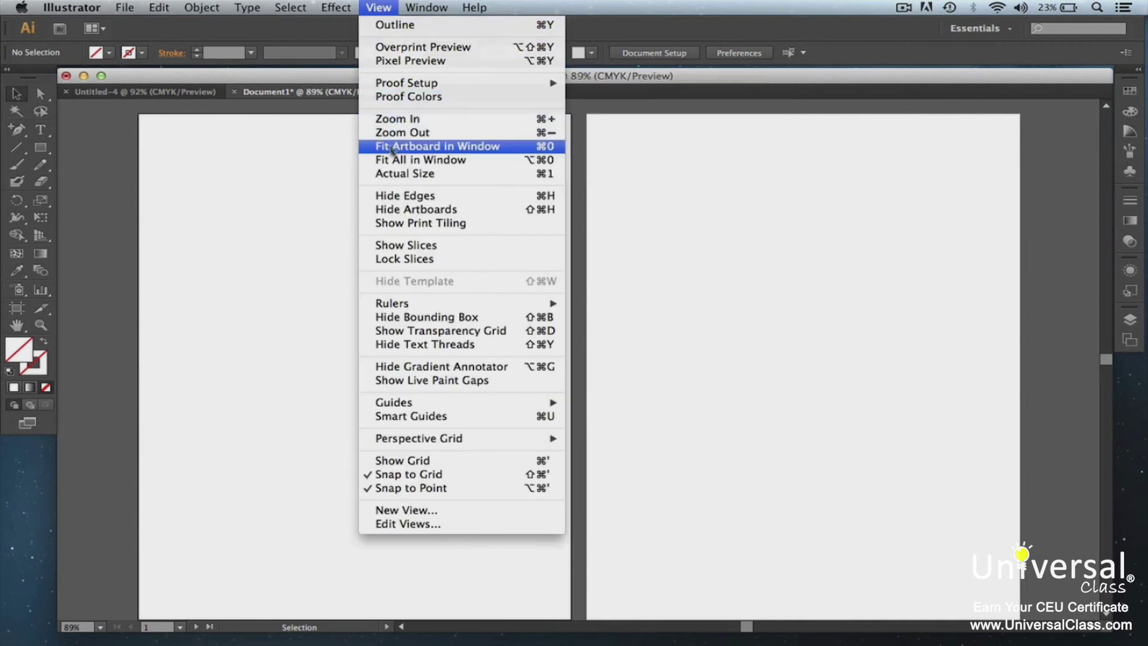
Step: Turn on Show Guides under View > Guides
mouse_move(431, 304)
mouse_move(418, 402)
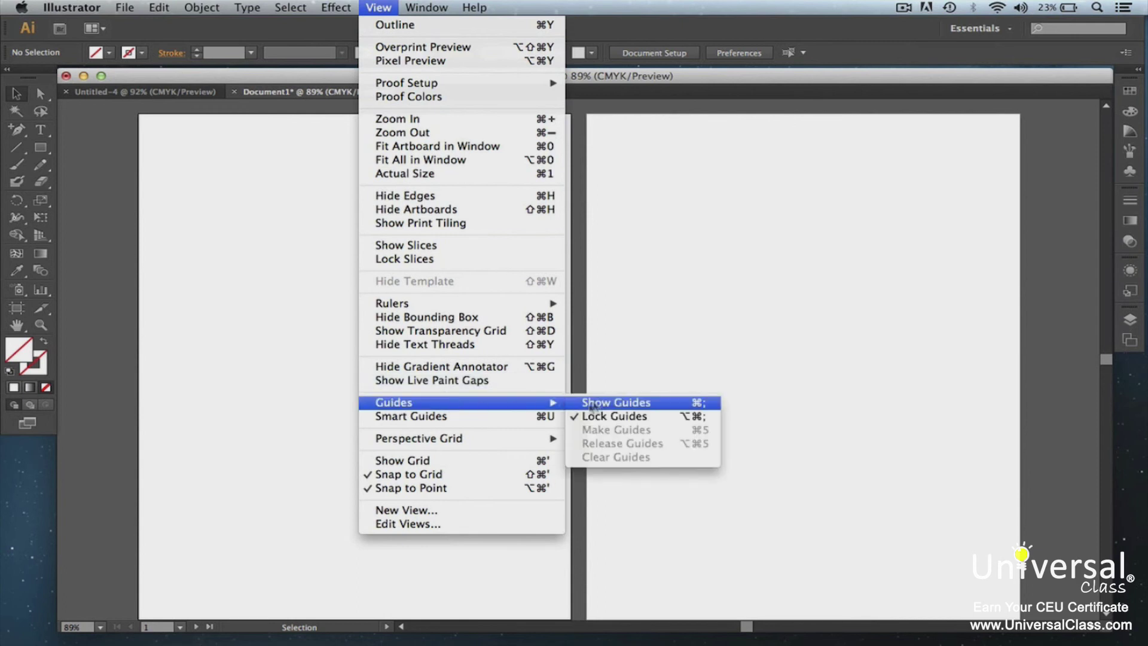
left_click(605, 404)
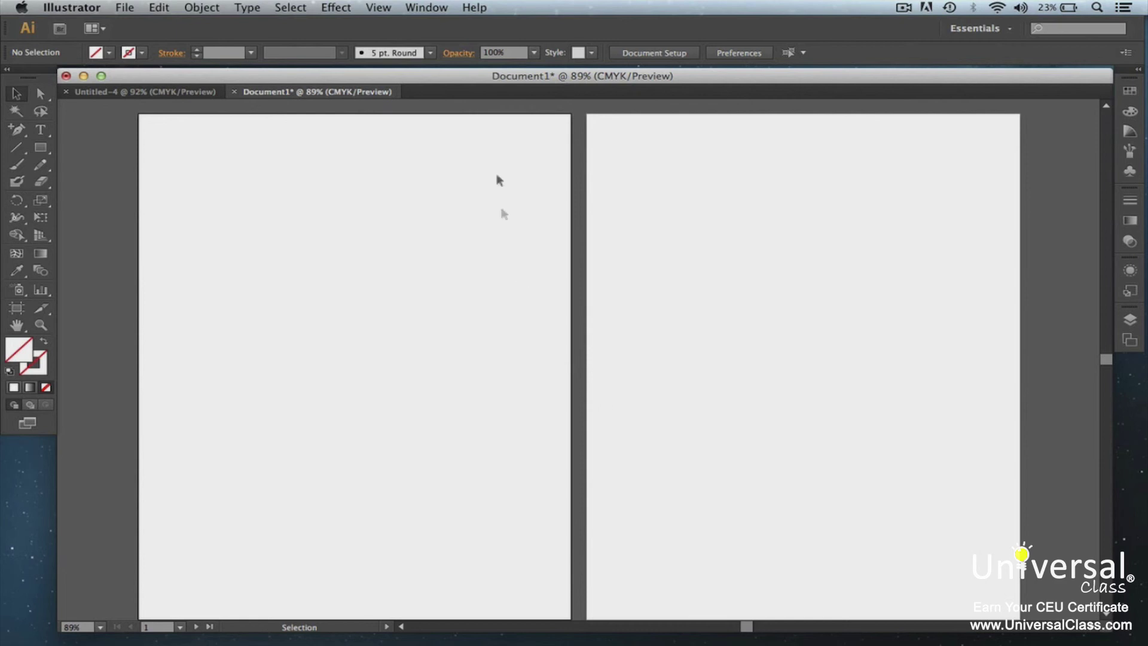
Step: Show the point rulers along the top and left of the document window
left_click(379, 7)
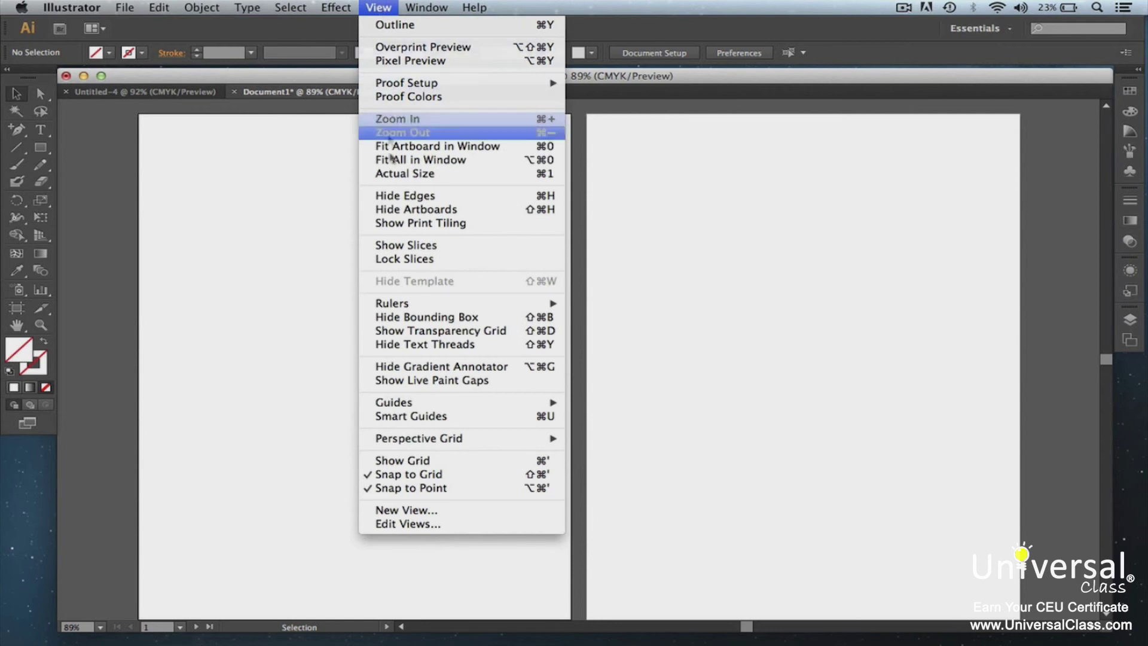
mouse_move(409, 303)
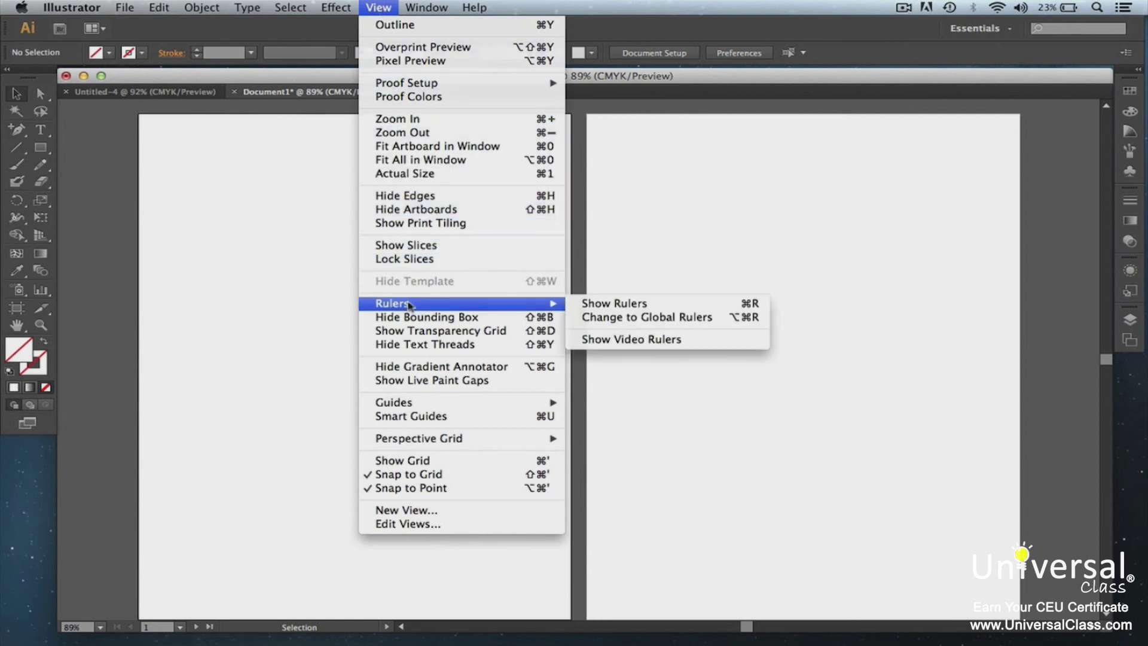
left_click(650, 303)
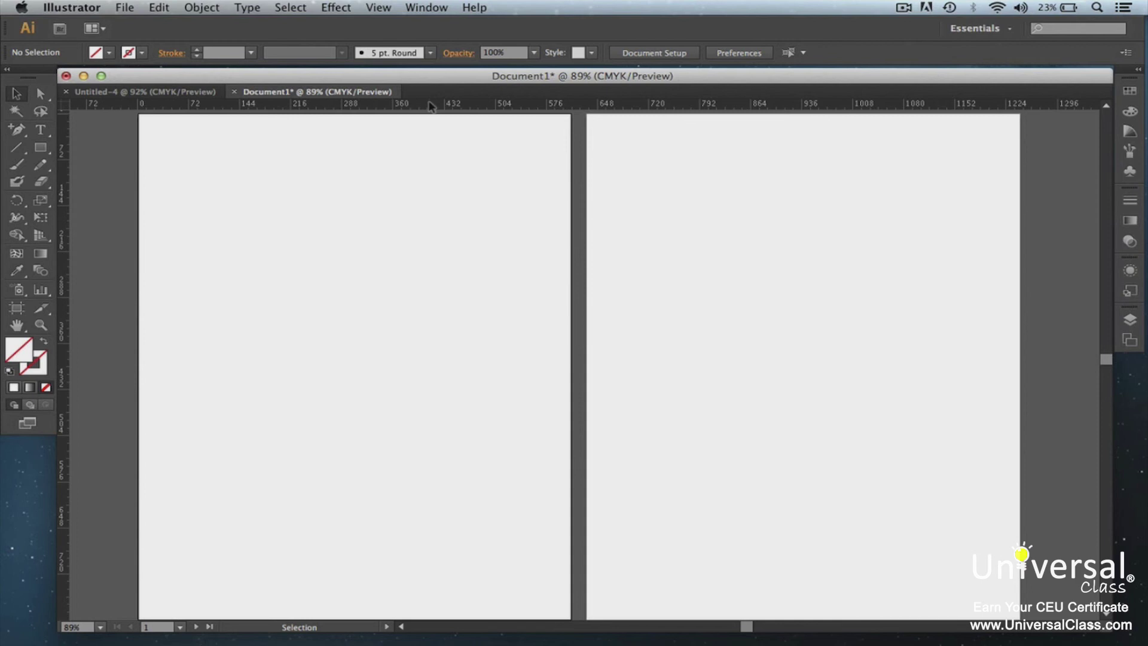
Step: Drag a horizontal guide down from the top ruler across both artboards, then undo it
left_click_drag(430, 106, 430, 106)
left_click_drag(430, 106, 414, 299)
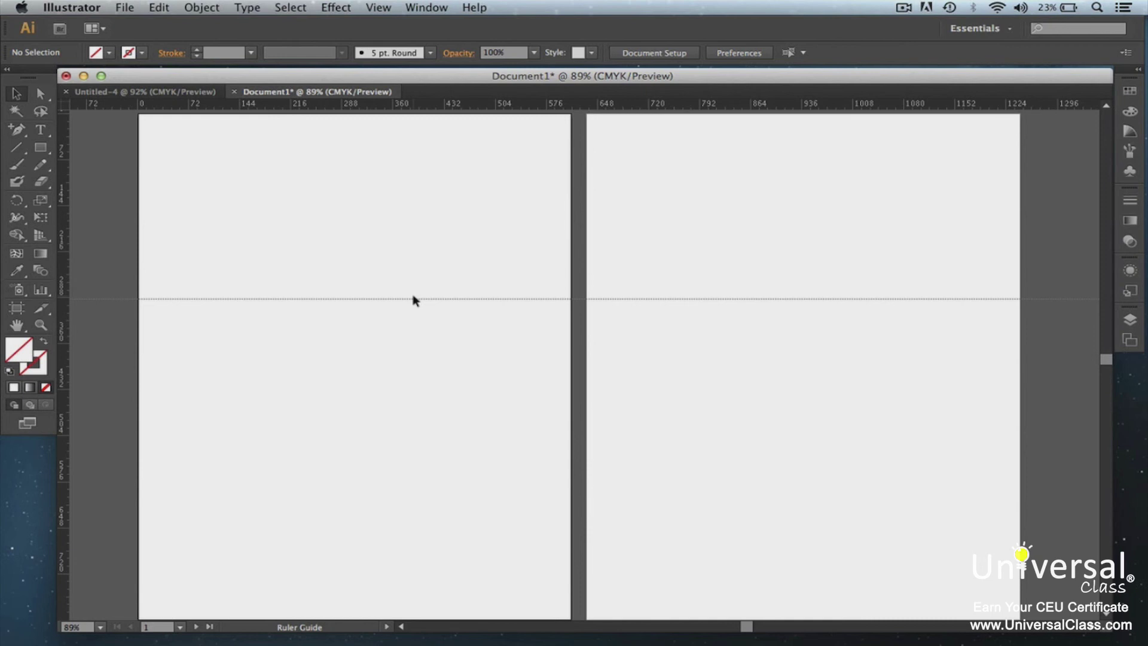
left_click_drag(413, 297, 410, 366)
key("super+z")
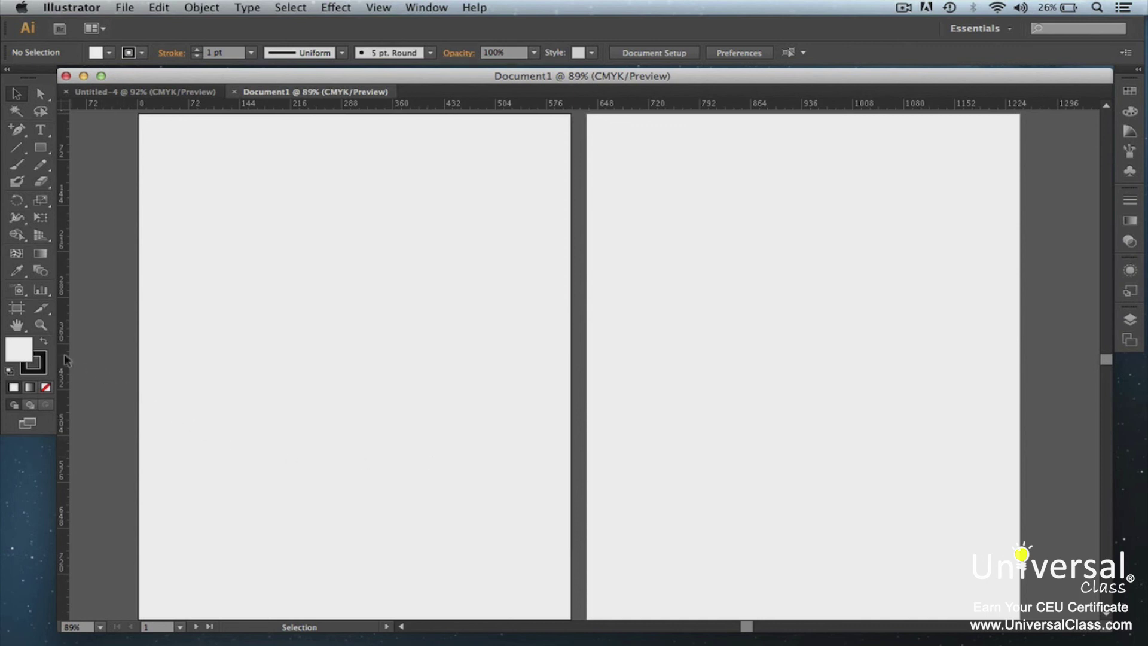
Step: Drag a vertical guide from the left ruler onto the left artboard near 334 pt
left_click_drag(63, 353, 284, 360)
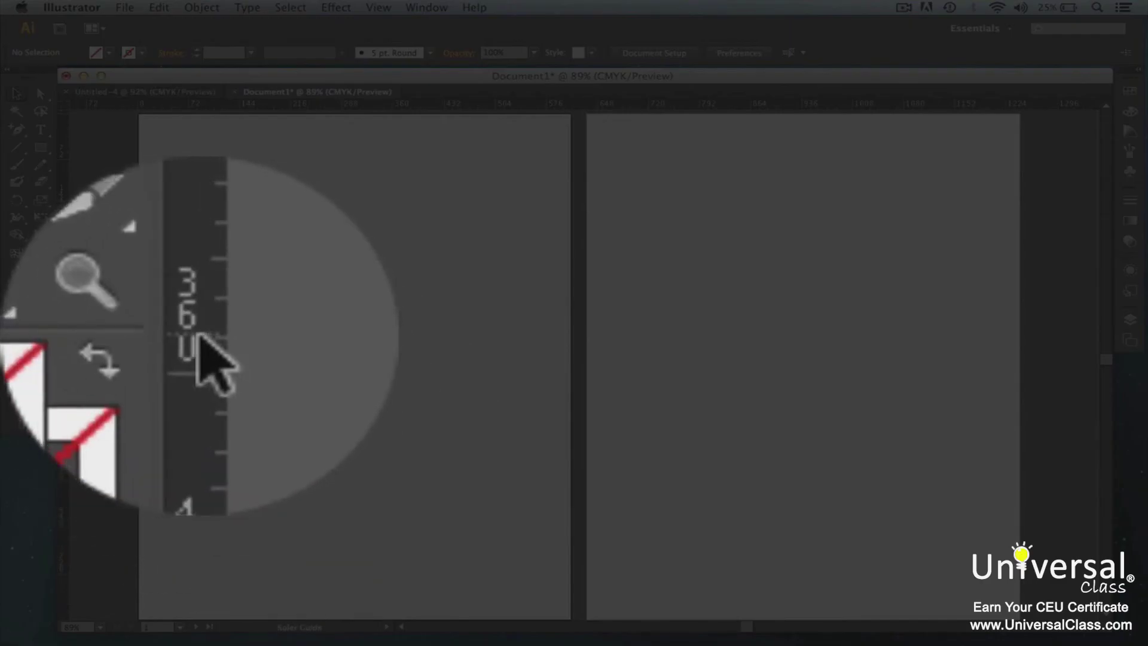
left_click_drag(63, 335, 241, 321)
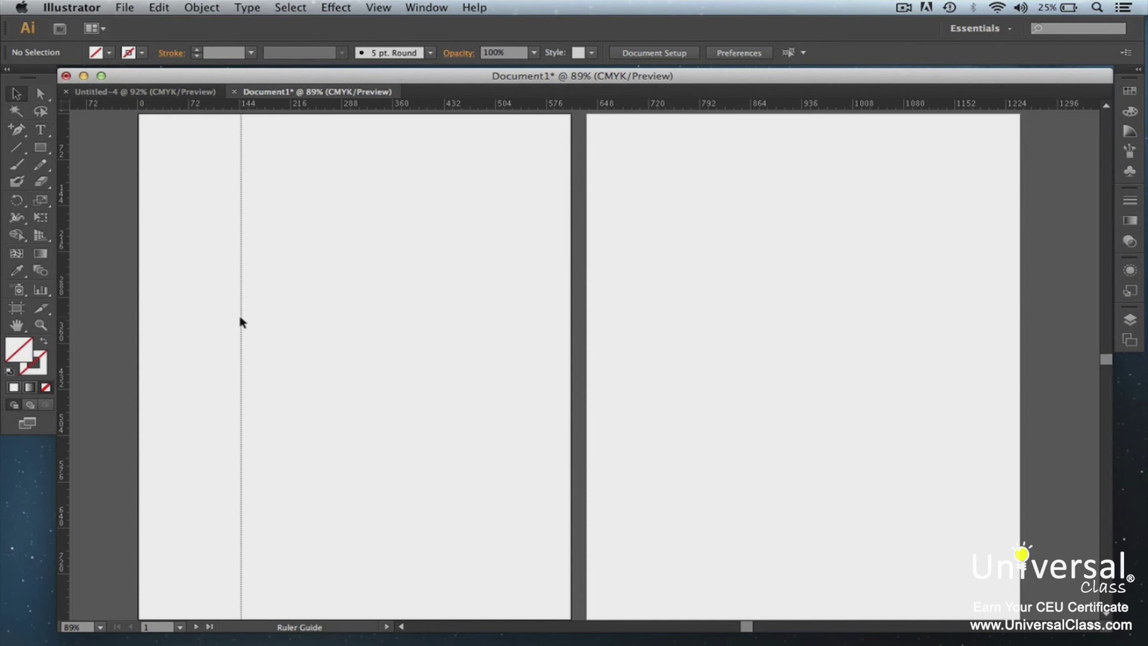
left_click_drag(241, 322, 375, 358)
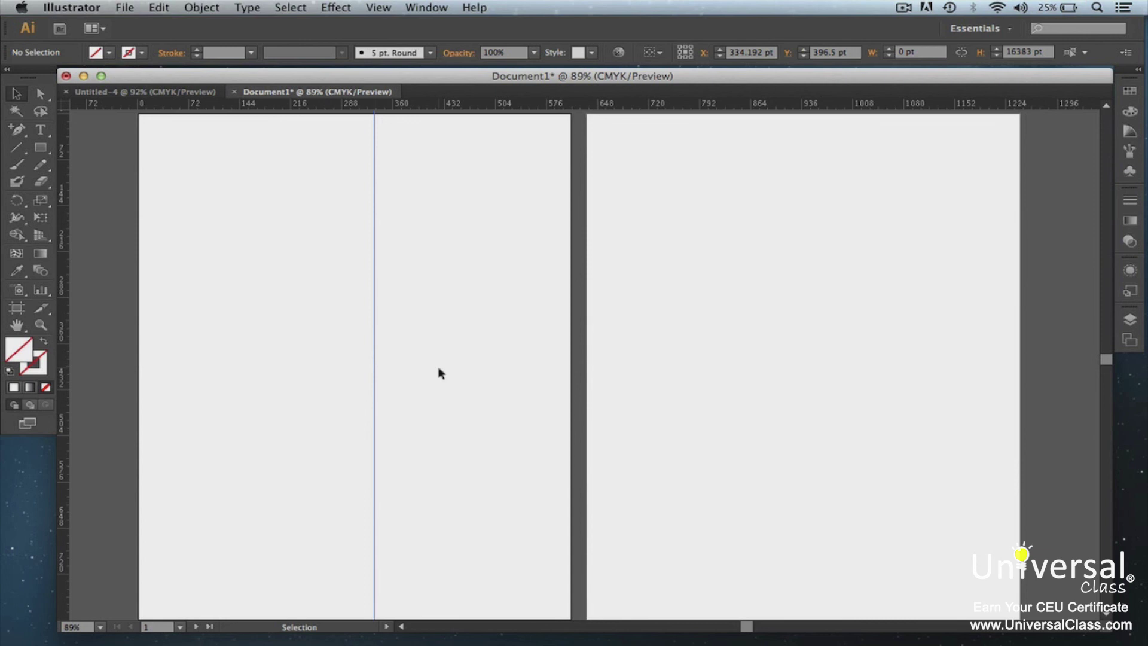
key("super+z")
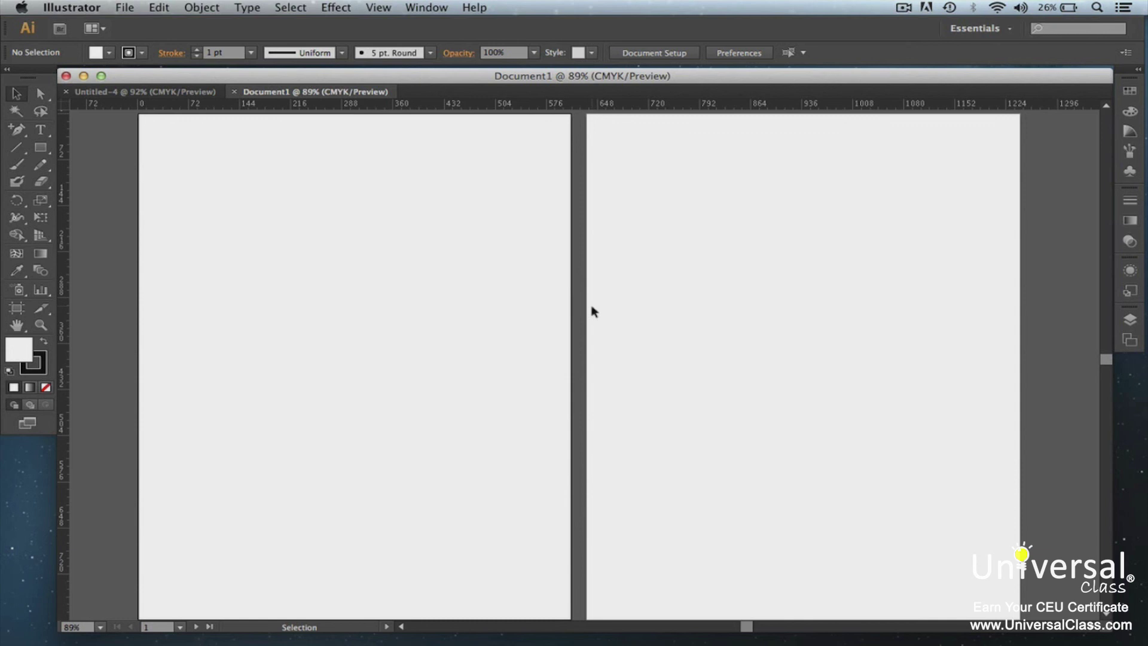
Step: Uncheck Smart Guides in the View menu
left_click(379, 7)
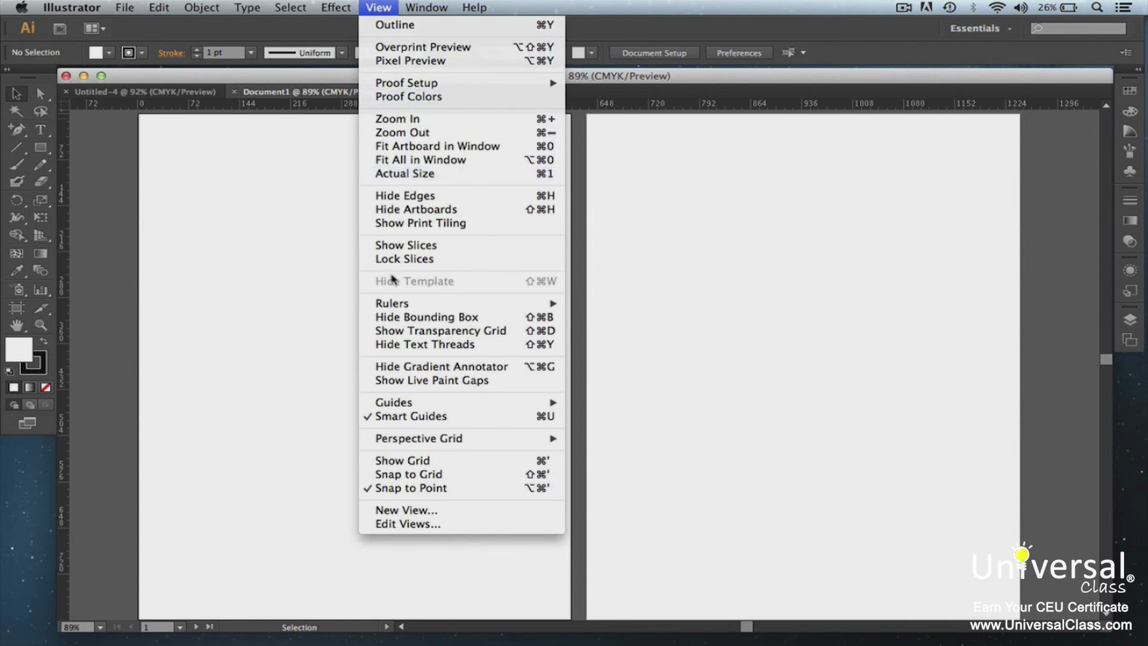
left_click(403, 416)
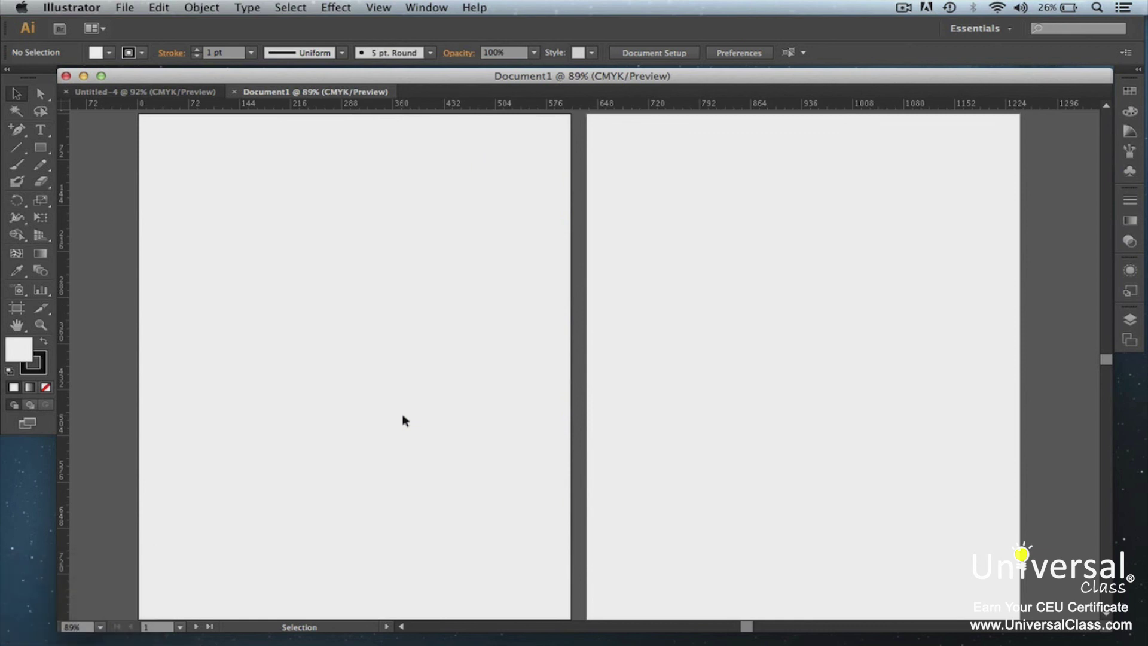
Step: Show the grid over the artboards, then hide it again
left_click(378, 10)
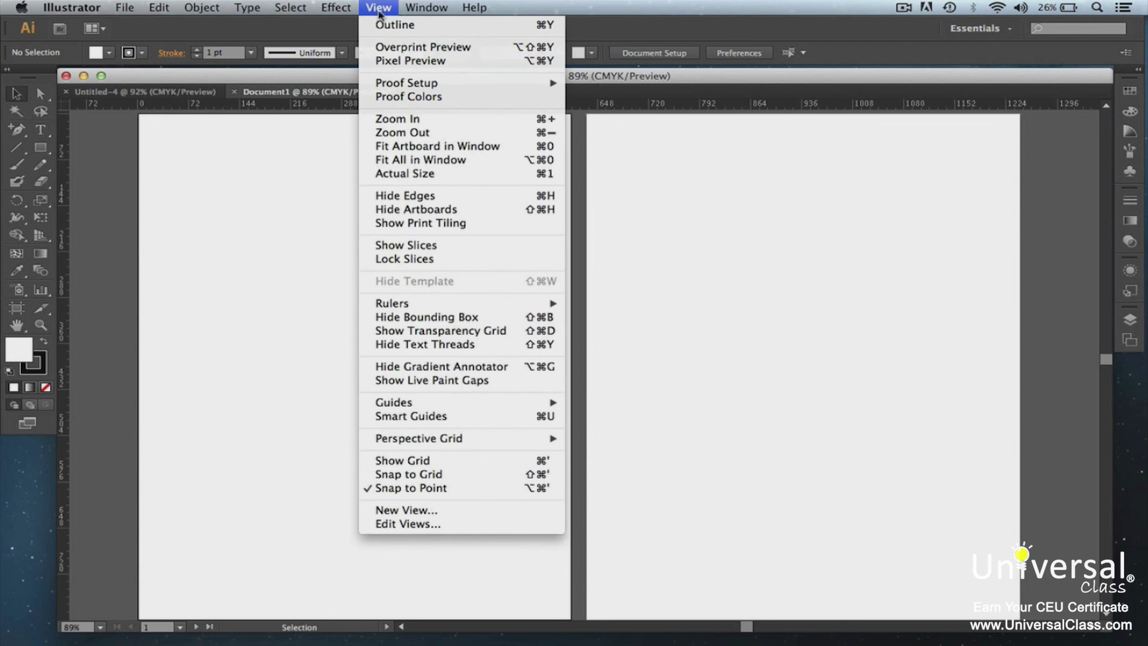
left_click(436, 461)
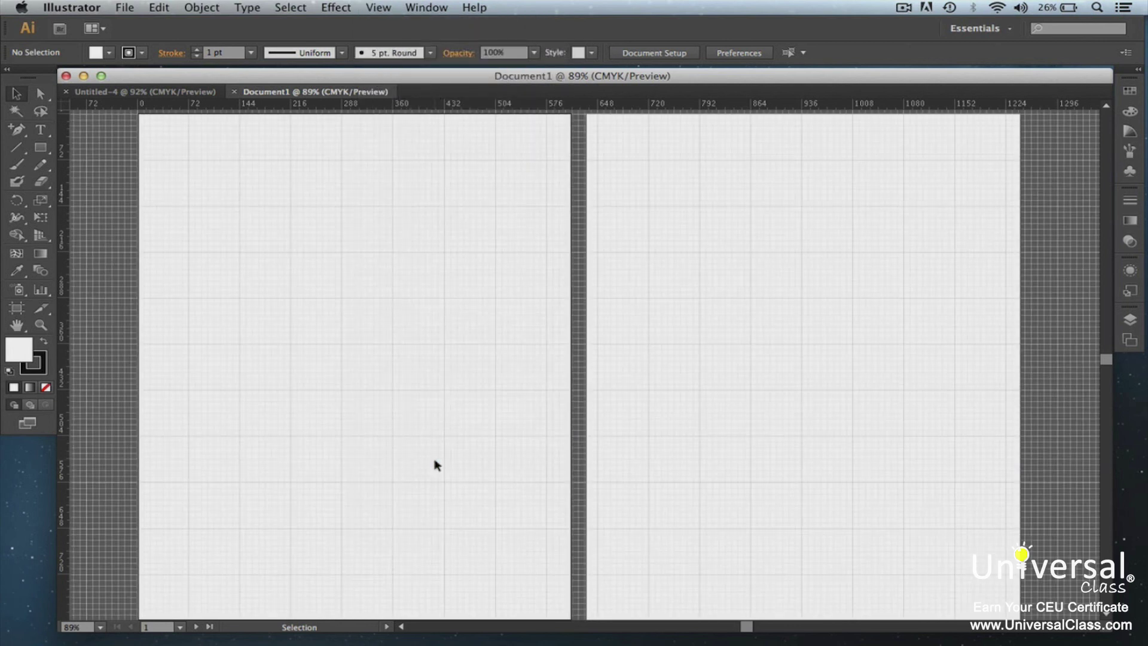
left_click(379, 8)
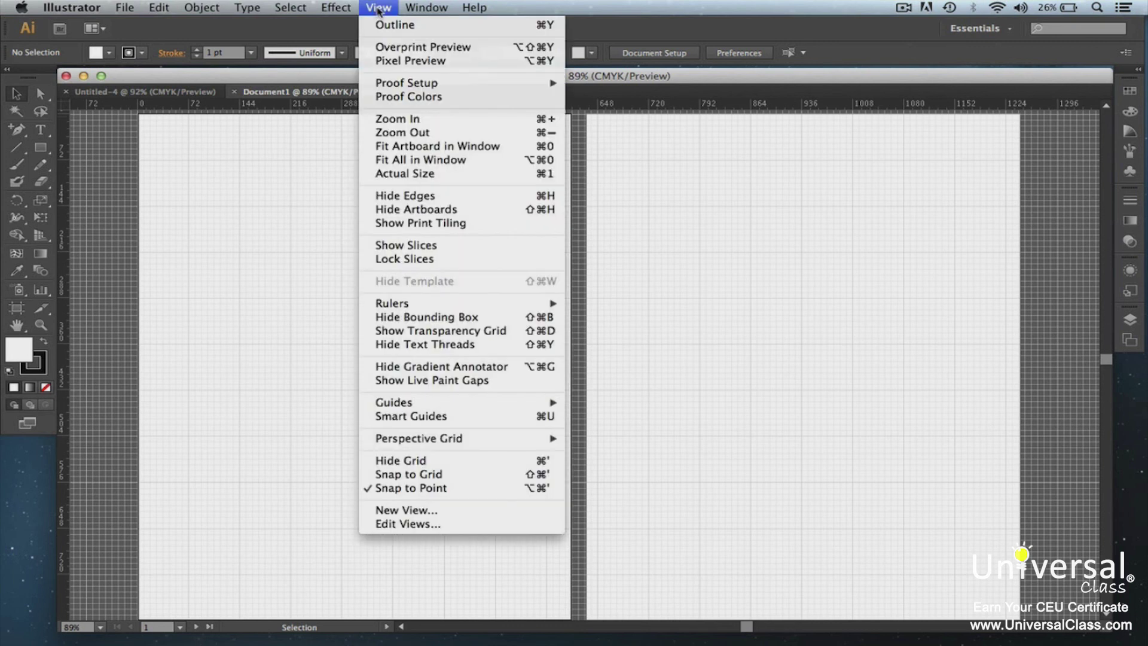
left_click(431, 461)
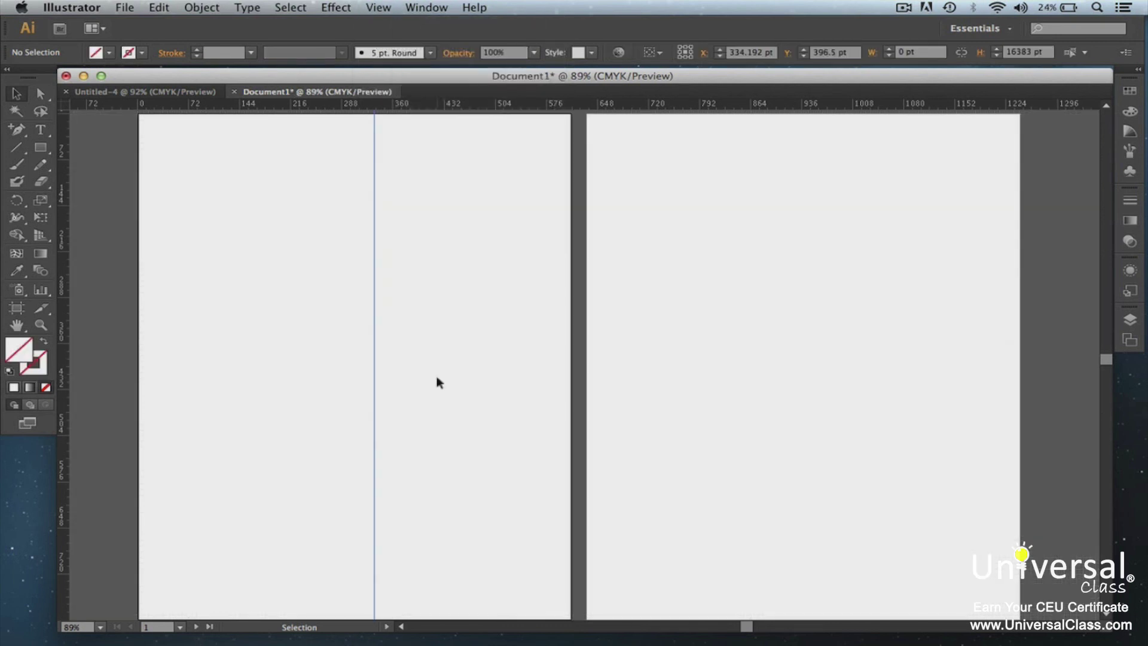
Step: Enable Snap to Grid and nudge the green rectangle so it snaps to the grid
left_click(364, 5)
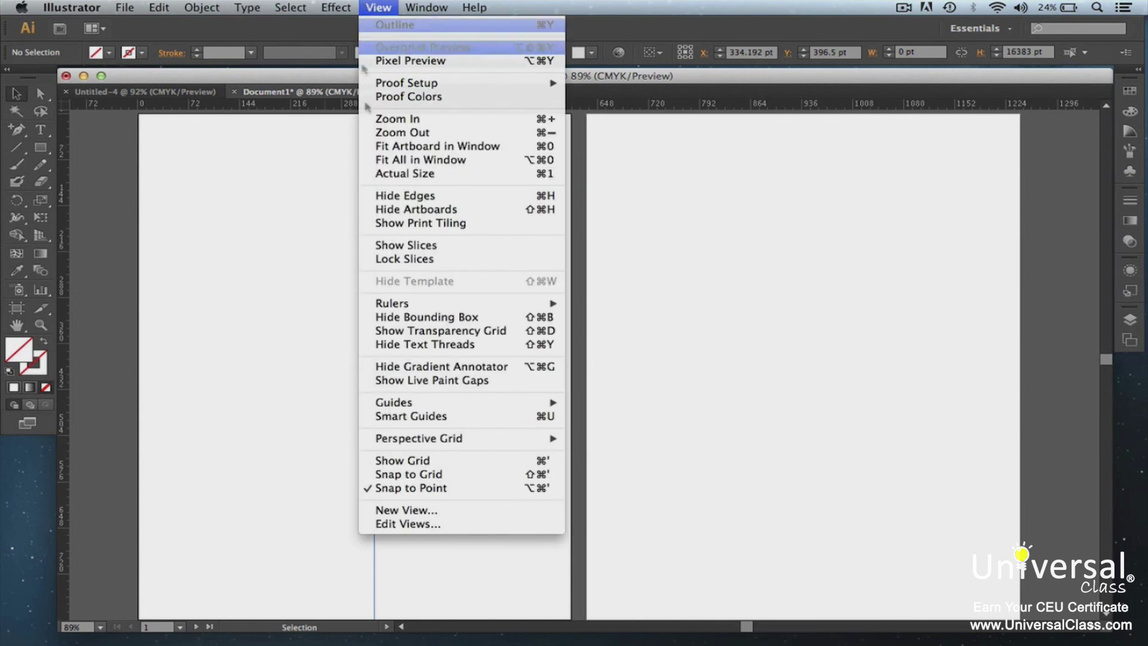
left_click(401, 474)
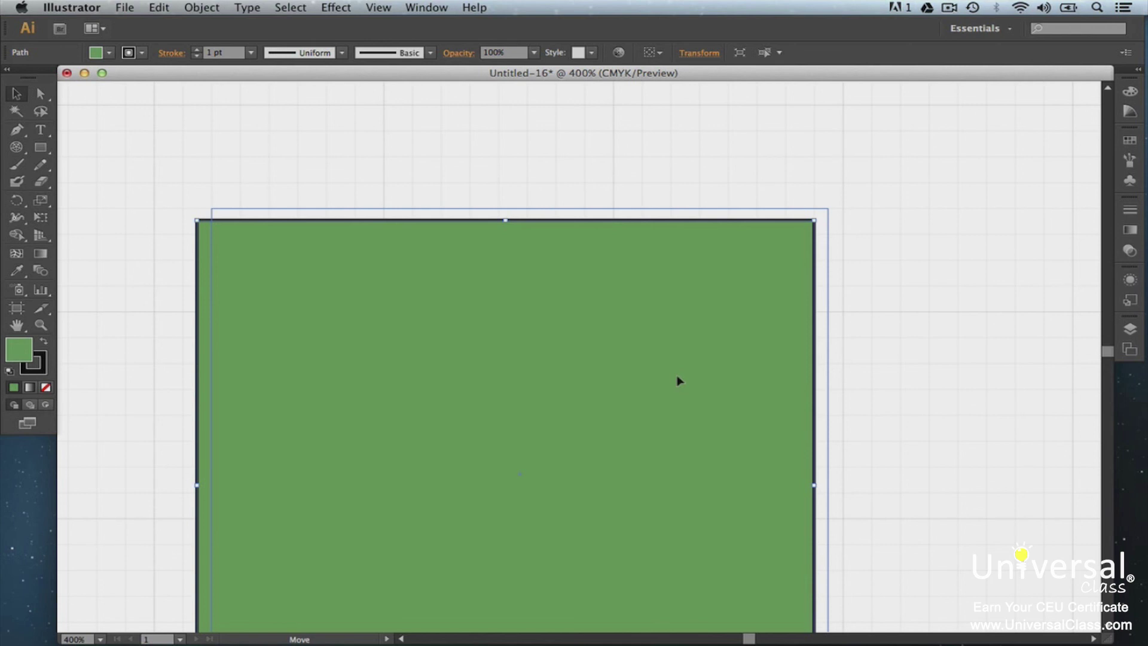
left_click_drag(679, 380, 676, 373)
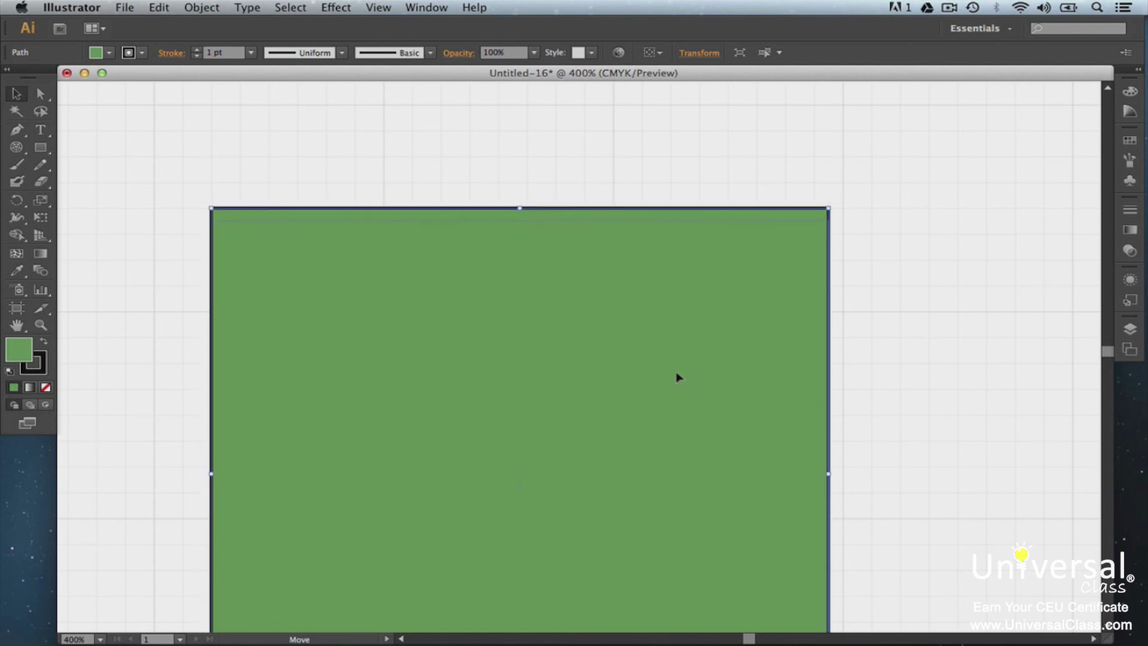